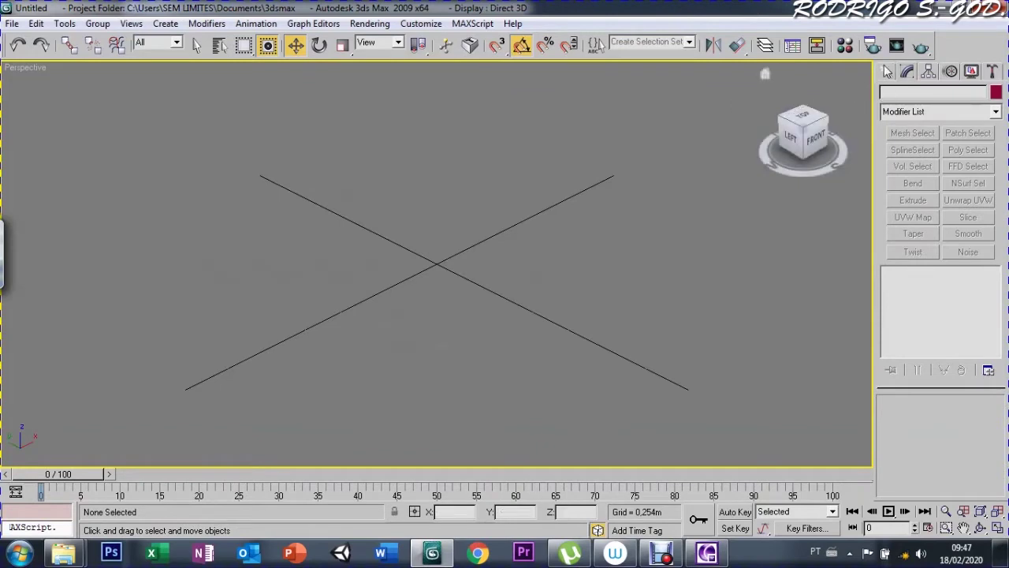
Switch Create > Shapes to NURBS Curves and pick Point Curve
{"action": "left_click", "coordinate": [887, 72]}
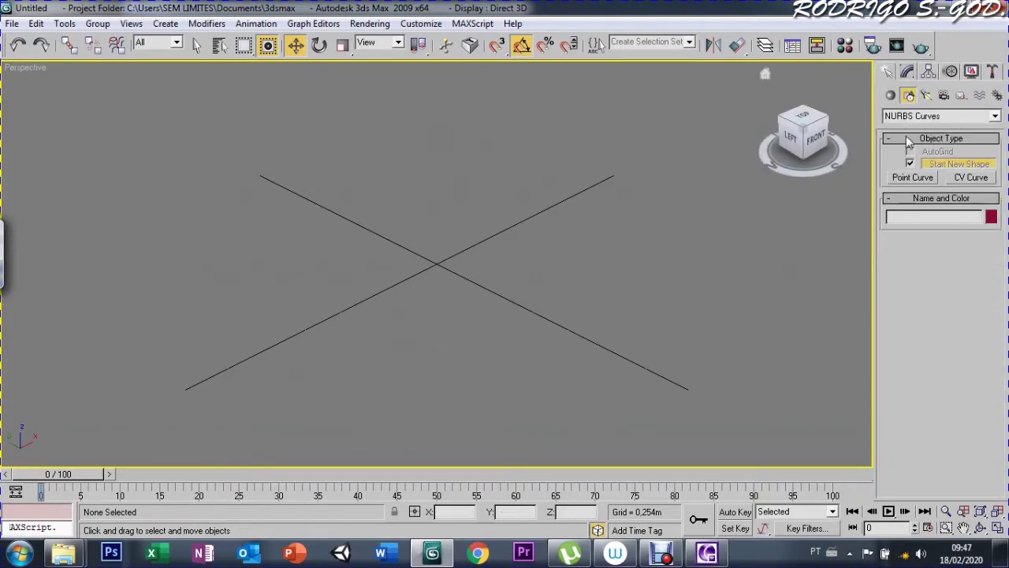
{"action": "left_click", "coordinate": [911, 178]}
Draw Curve01 as a closed, irregular point curve around the grid centre, answering Sim to Close Curve
{"action": "left_click_drag", "start_coordinate": [277, 266], "coordinate": [272, 229]}
{"action": "left_click", "coordinate": [288, 197]}
{"action": "left_click", "coordinate": [331, 162]}
{"action": "left_click", "coordinate": [410, 170]}
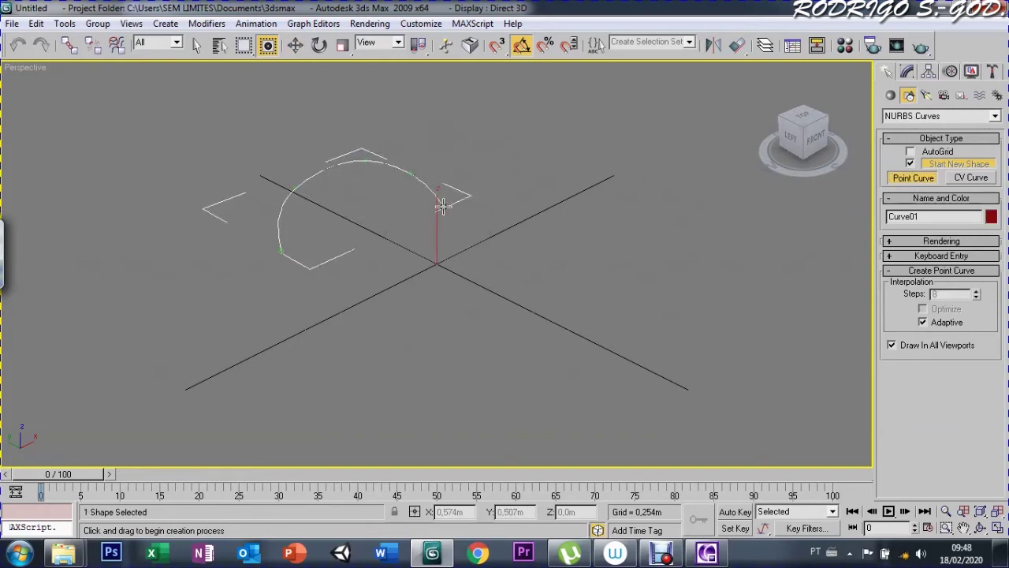
{"action": "left_click", "coordinate": [387, 273]}
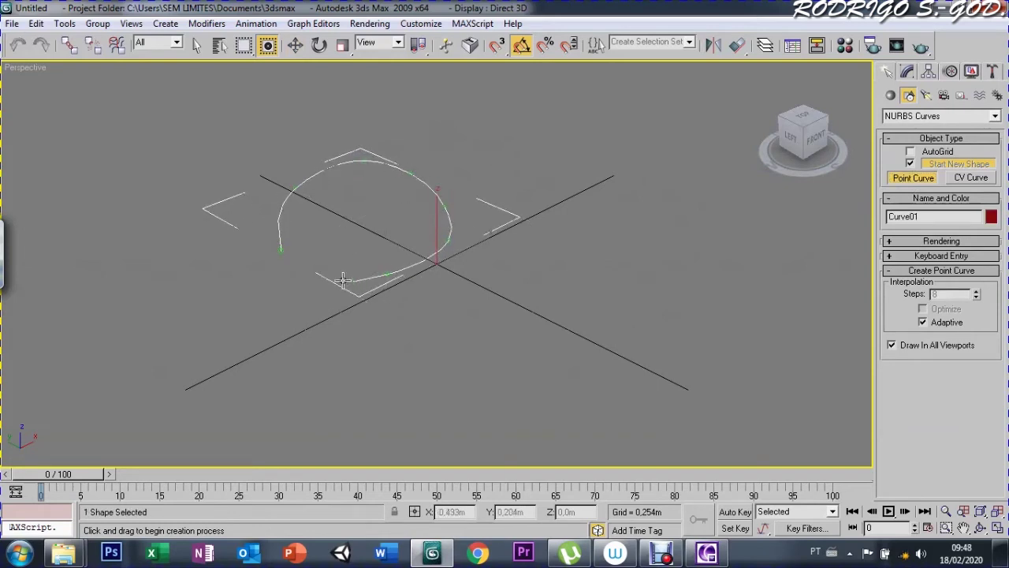
{"action": "left_click", "coordinate": [280, 251]}
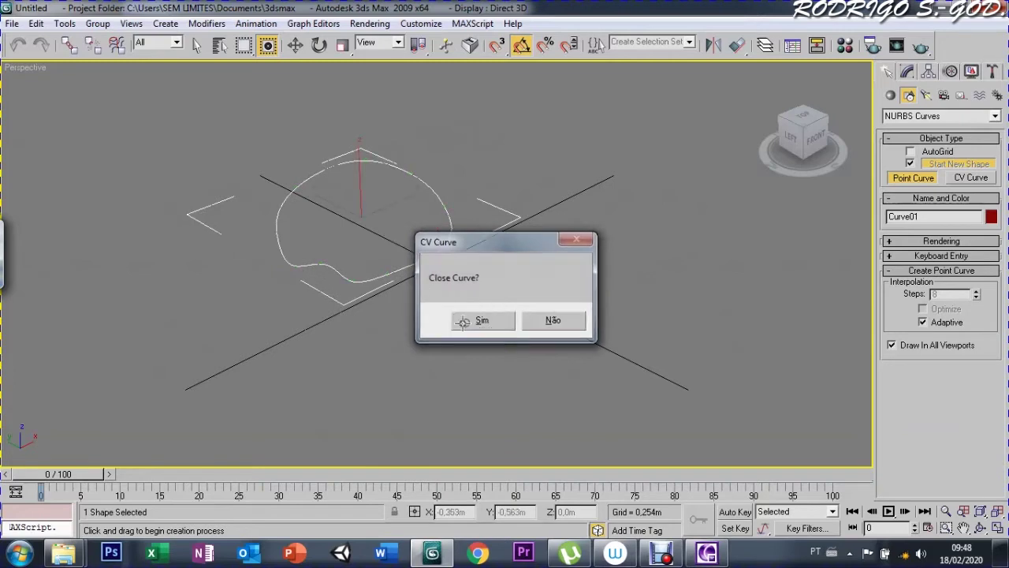
{"action": "left_click", "coordinate": [481, 321]}
{"action": "key", "text": "w"}
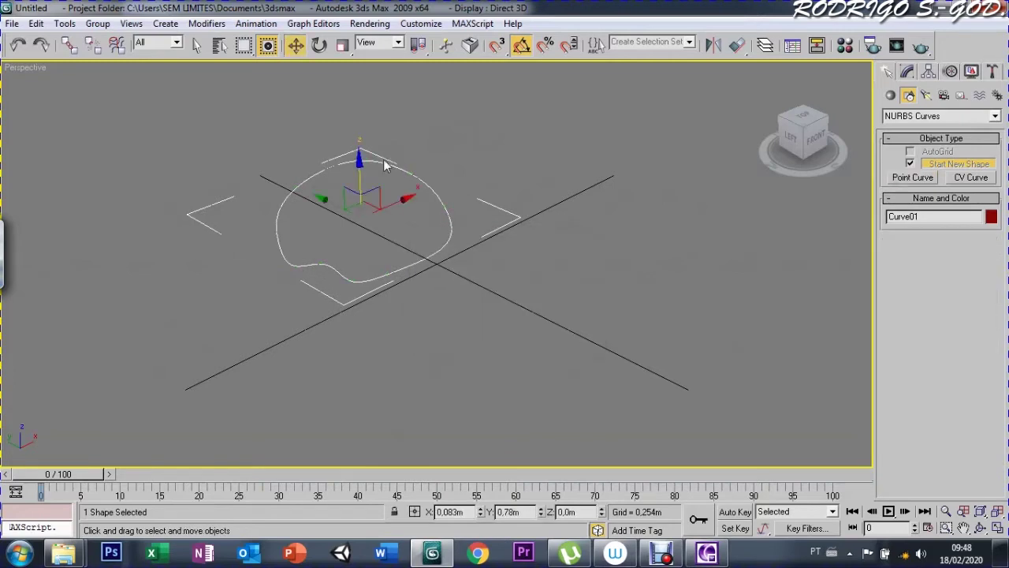
Draw a second closed point curve, Curve02, on the right side of the grid
{"action": "left_click", "coordinate": [915, 178]}
{"action": "left_click_drag", "start_coordinate": [627, 268], "coordinate": [519, 282]}
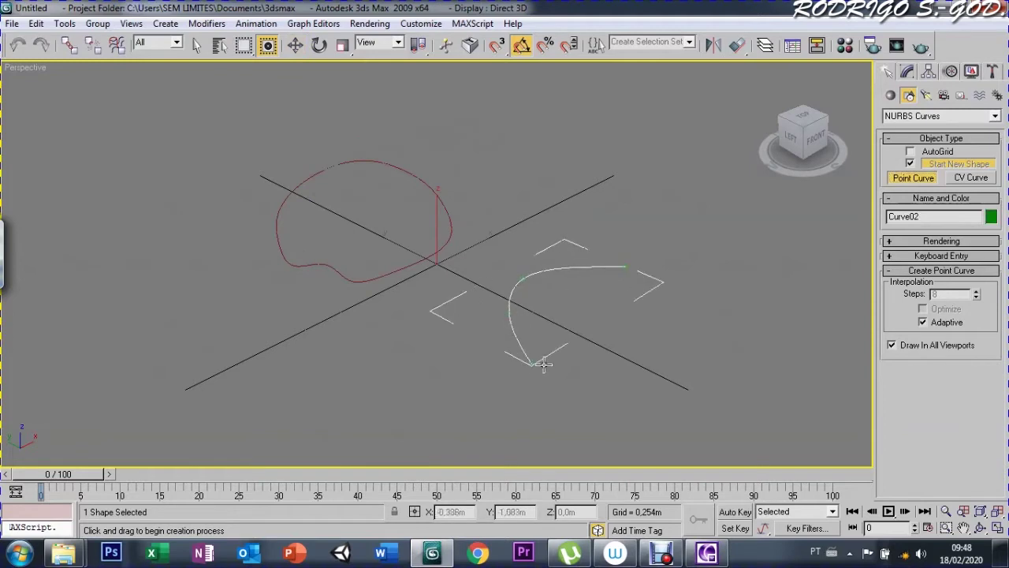
{"action": "left_click", "coordinate": [659, 318]}
{"action": "left_click", "coordinate": [636, 299]}
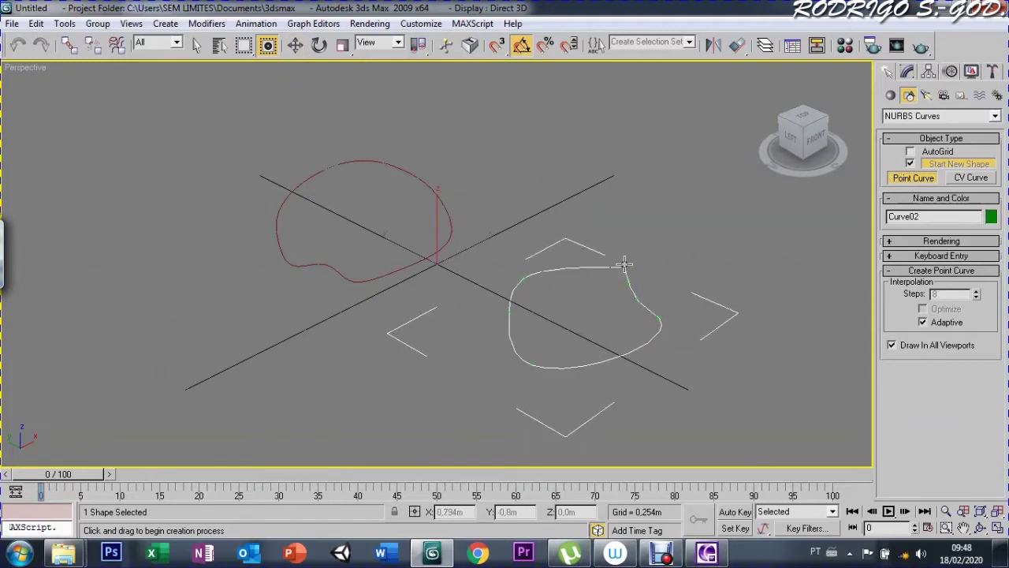
{"action": "left_click", "coordinate": [625, 266]}
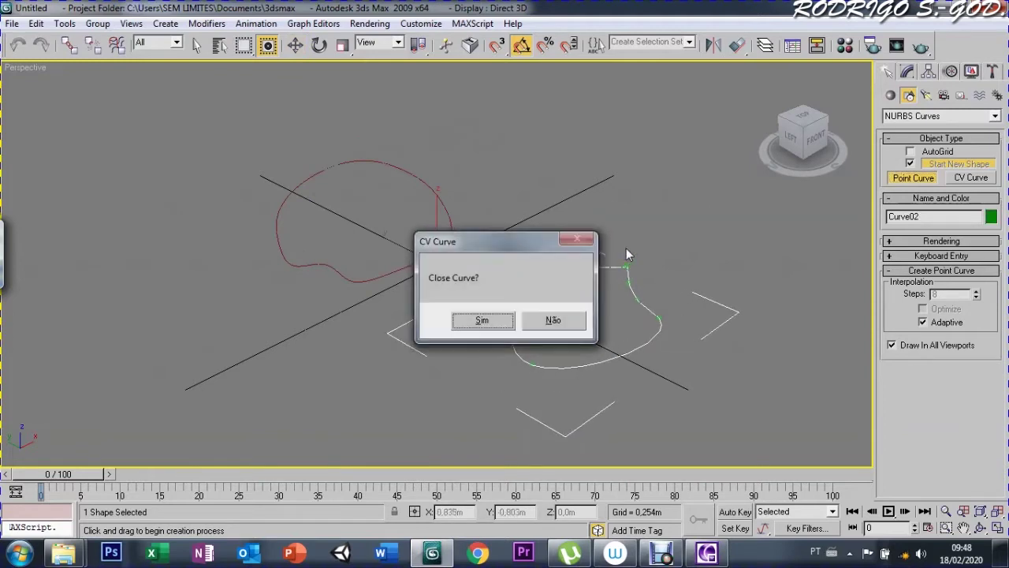
{"action": "left_click", "coordinate": [482, 321]}
{"action": "right_click", "coordinate": [499, 261]}
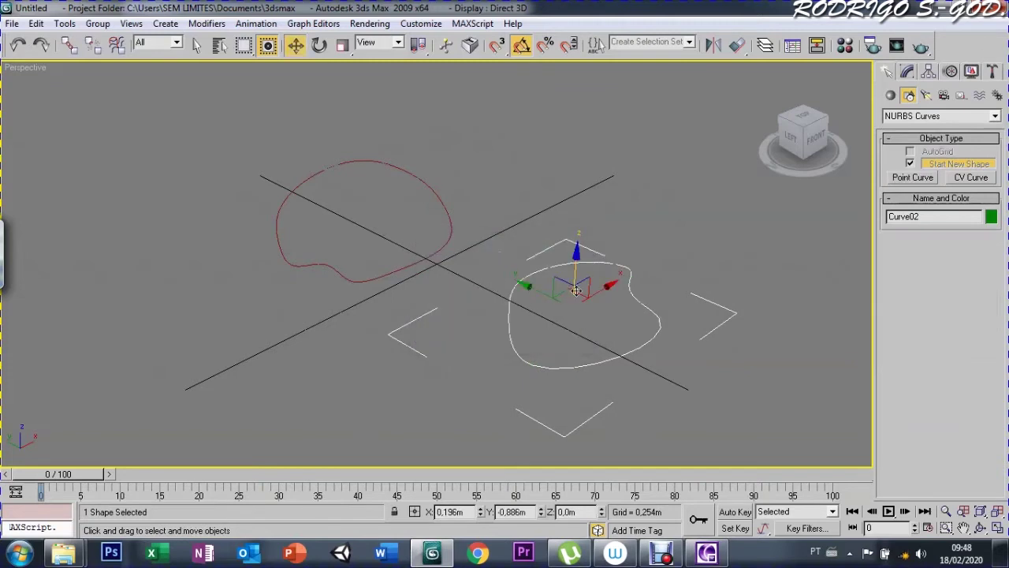
Move Curve02 over Curve01 and raise it about 0.646 m above it
{"action": "mouse_move", "coordinate": [576, 291]}
{"action": "left_mouse_down"}
{"action": "mouse_move", "coordinate": [339, 170]}
{"action": "mouse_move", "coordinate": [364, 71]}
{"action": "left_mouse_up"}
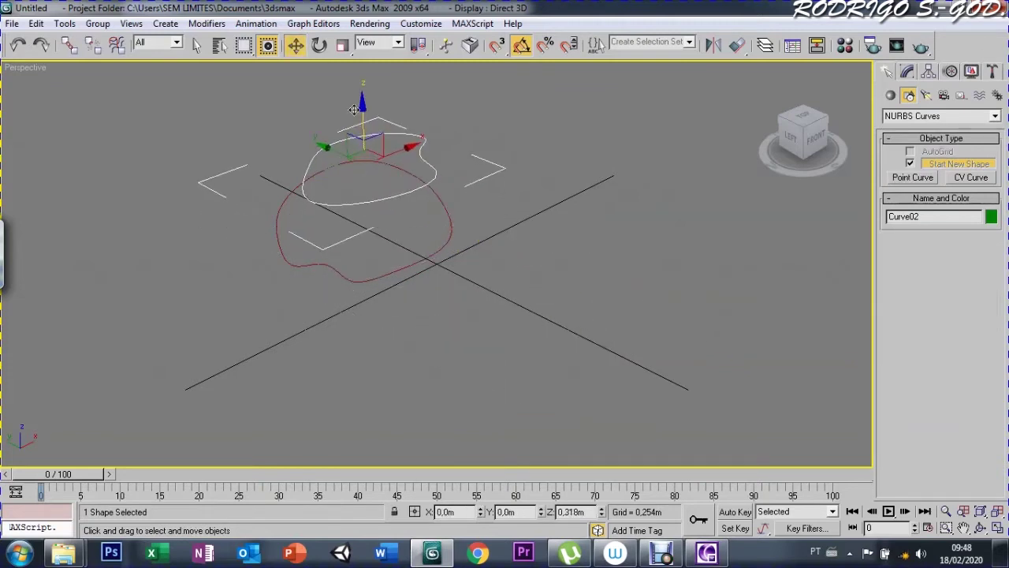
{"action": "left_click", "coordinate": [801, 117]}
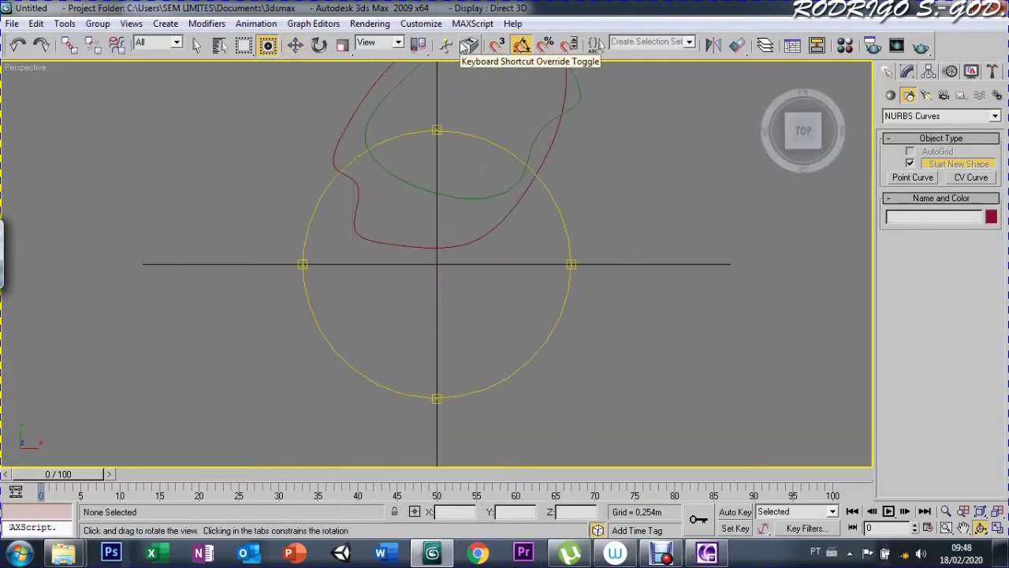
{"action": "mouse_move", "coordinate": [450, 378]}
{"action": "left_mouse_down"}
{"action": "mouse_move", "coordinate": [401, 243]}
{"action": "mouse_move", "coordinate": [408, 266]}
{"action": "left_mouse_up"}
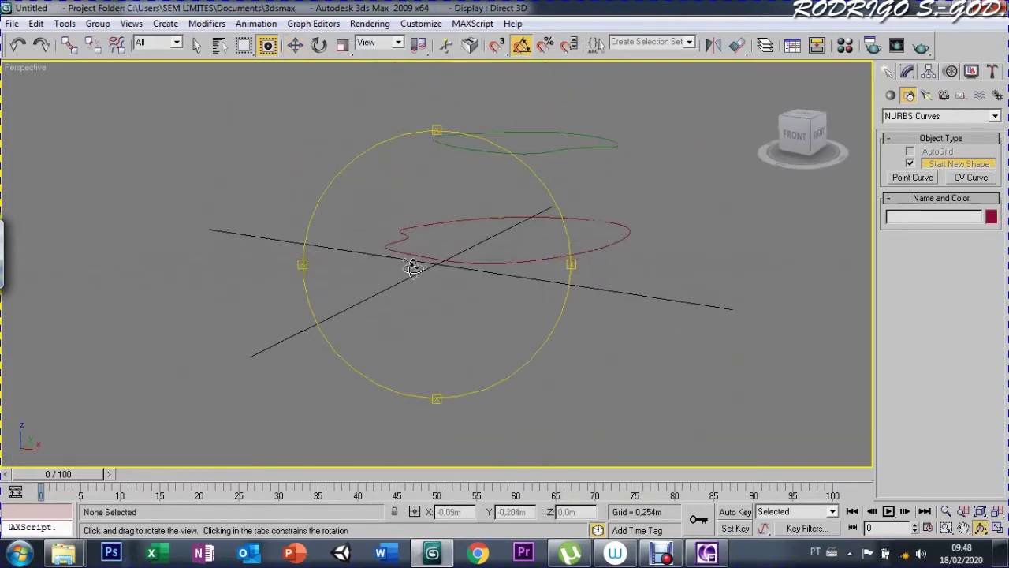
{"action": "right_click", "coordinate": [424, 218]}
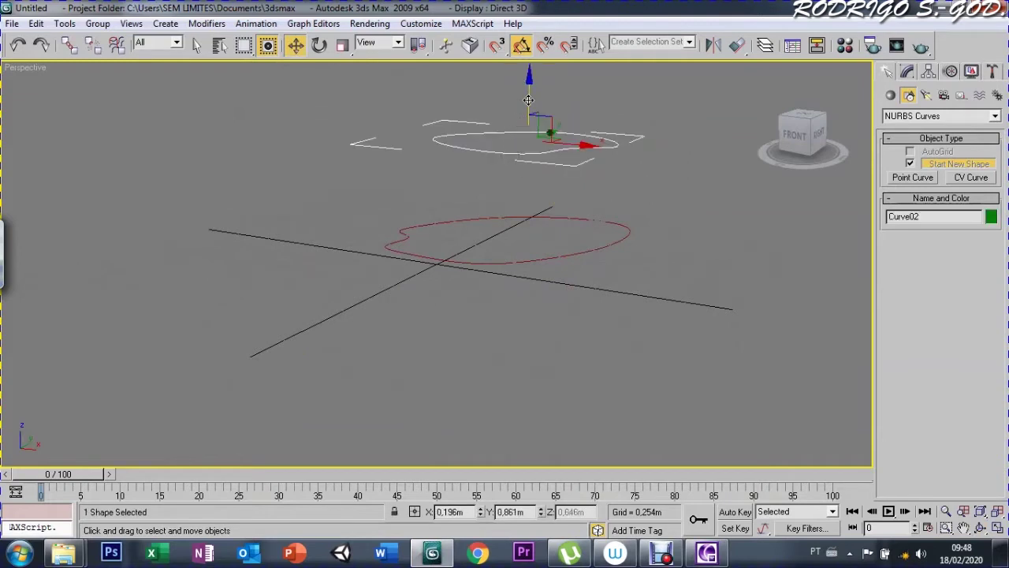
{"action": "left_click_drag", "start_coordinate": [511, 156], "coordinate": [533, 135]}
{"action": "left_click", "coordinate": [907, 177]}
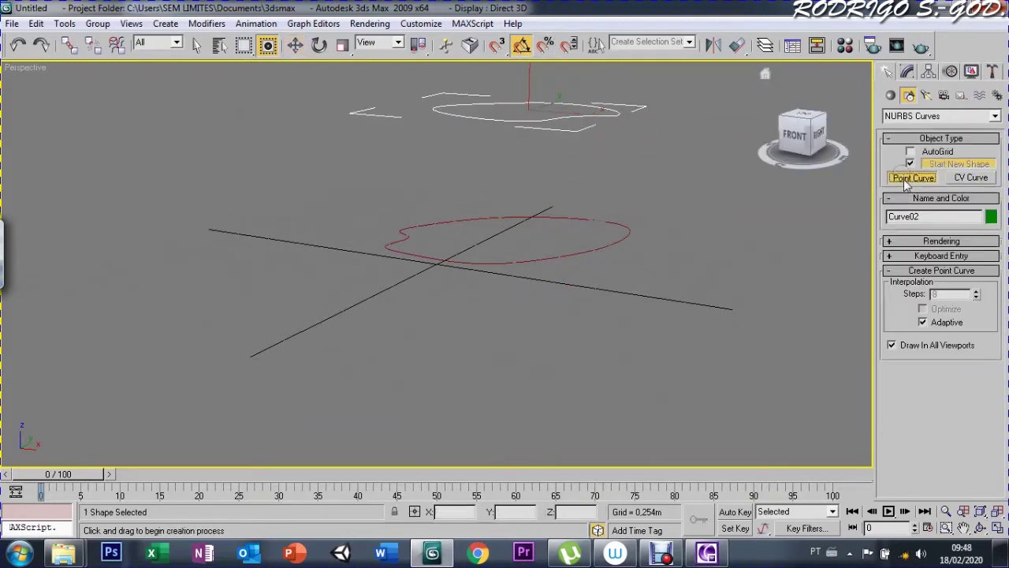
Draw an open, wavy six-point curve across the grid
{"action": "left_click", "coordinate": [278, 272]}
{"action": "left_click", "coordinate": [341, 279]}
{"action": "left_click", "coordinate": [367, 309]}
{"action": "left_click", "coordinate": [426, 321]}
{"action": "left_click", "coordinate": [500, 316]}
{"action": "left_click", "coordinate": [588, 337]}
{"action": "right_click", "coordinate": [575, 331]}
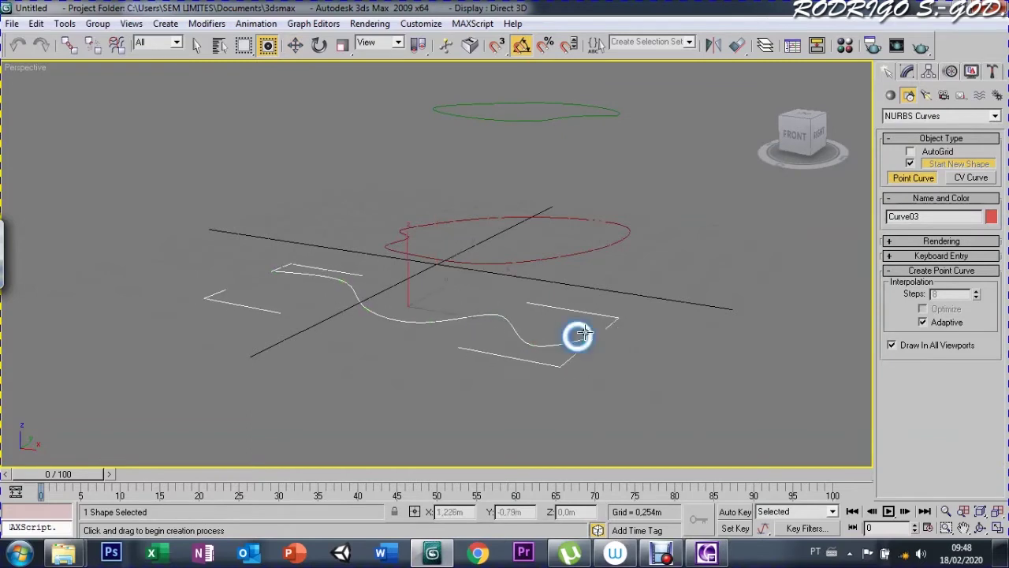
Rotate the wavy curve -90° about Y, scale it to 44.103% and lift it 0.417 m
{"action": "key", "text": "e"}
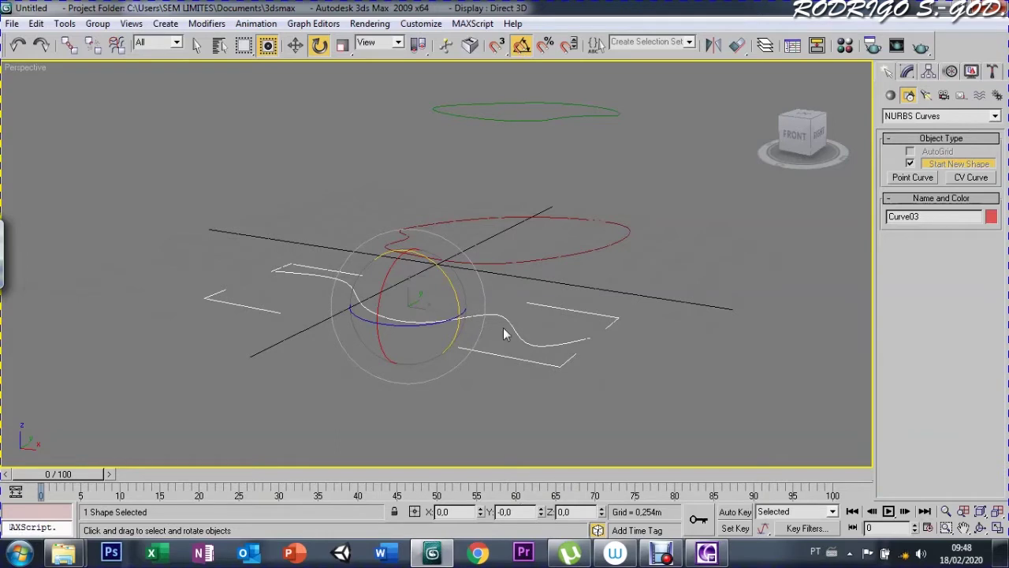
{"action": "mouse_move", "coordinate": [445, 276]}
{"action": "left_mouse_down"}
{"action": "mouse_move", "coordinate": [352, 250]}
{"action": "mouse_move", "coordinate": [354, 237]}
{"action": "left_mouse_up"}
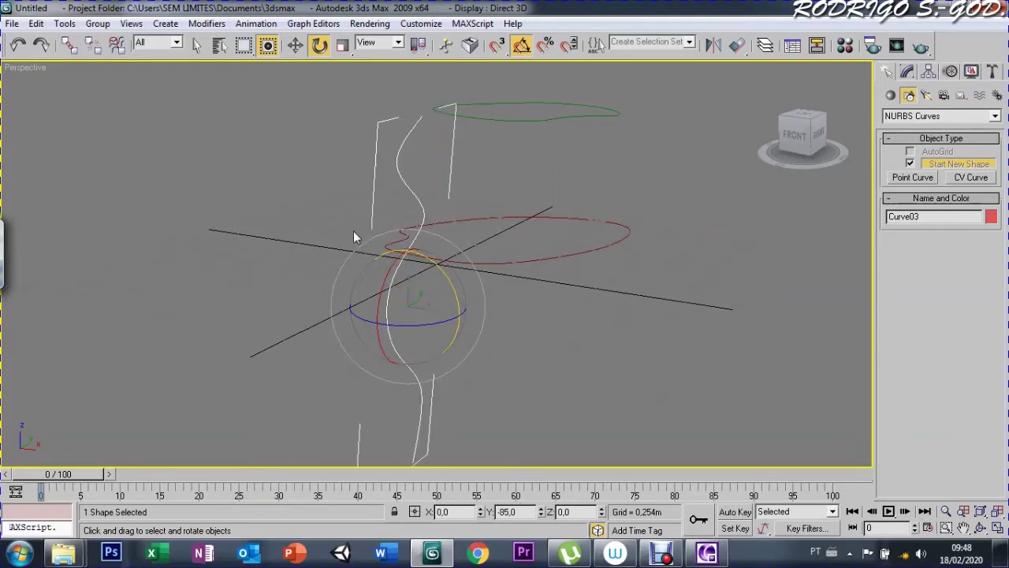
{"action": "left_click_drag", "start_coordinate": [434, 272], "coordinate": [426, 254]}
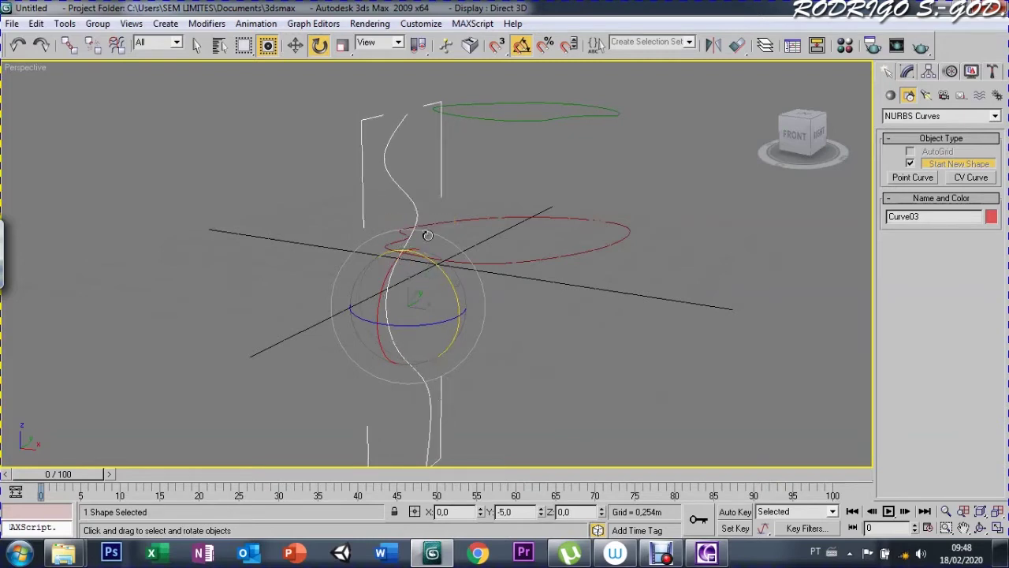
{"action": "key", "text": "r"}
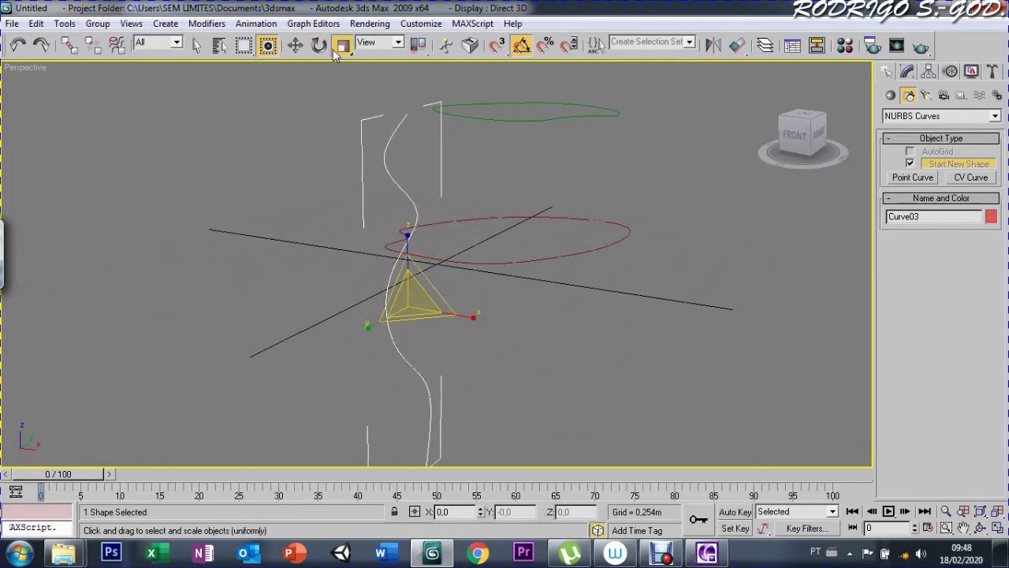
{"action": "left_click_drag", "start_coordinate": [410, 292], "coordinate": [425, 351]}
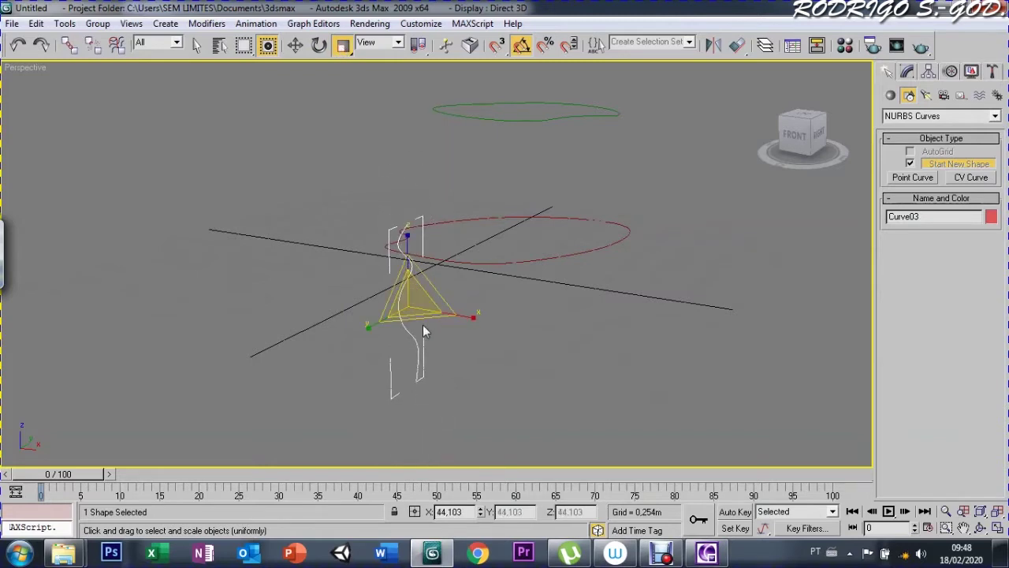
{"action": "key", "text": "w"}
{"action": "mouse_move", "coordinate": [408, 263]}
{"action": "left_mouse_down"}
{"action": "mouse_move", "coordinate": [422, 203]}
{"action": "mouse_move", "coordinate": [564, 205]}
{"action": "left_mouse_up"}
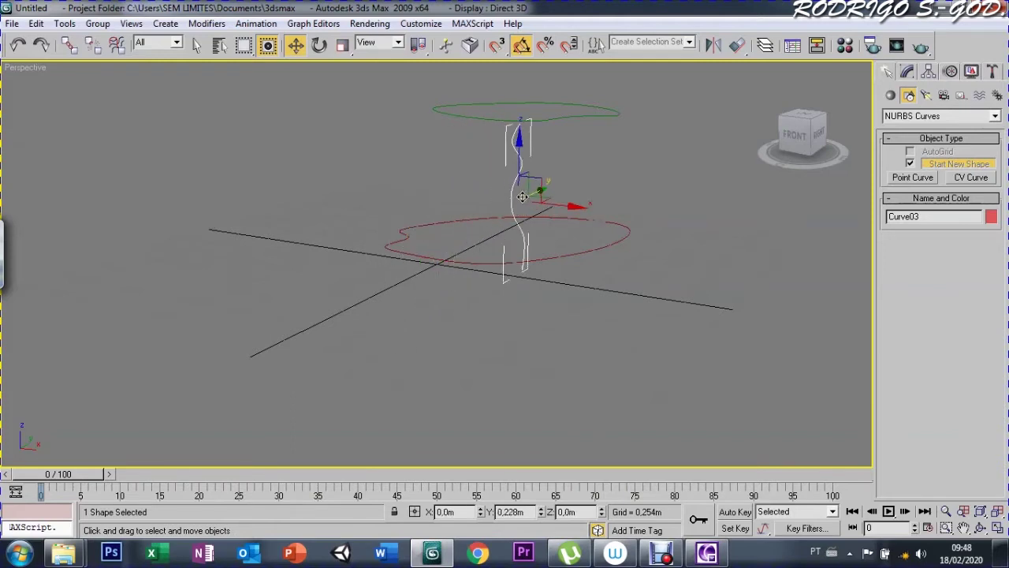
{"action": "left_click", "coordinate": [800, 116]}
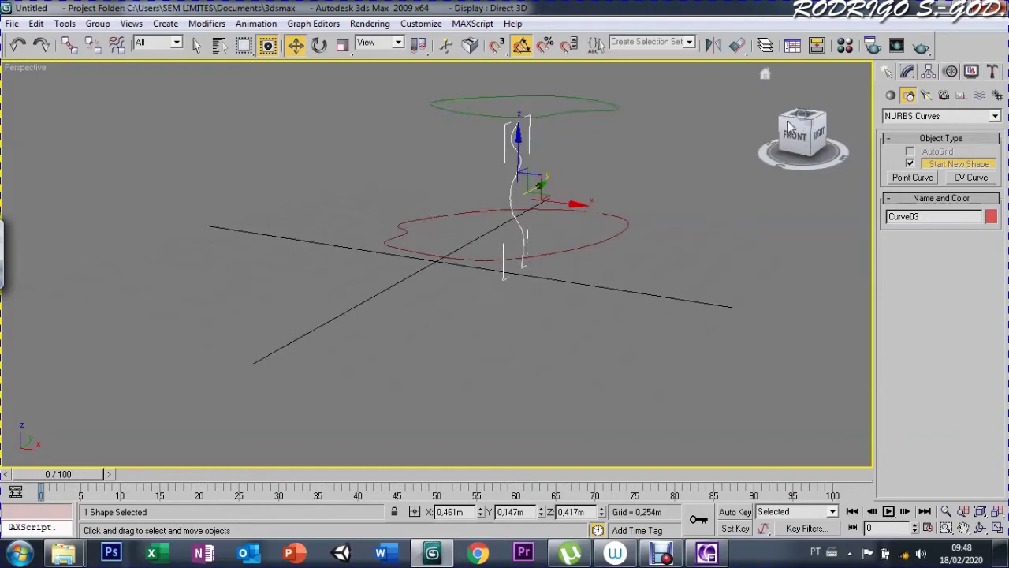
In Top view, pan and move the wavy curve onto the lower loop's rim
{"action": "left_click", "coordinate": [964, 527]}
{"action": "left_click_drag", "start_coordinate": [473, 236], "coordinate": [568, 378]}
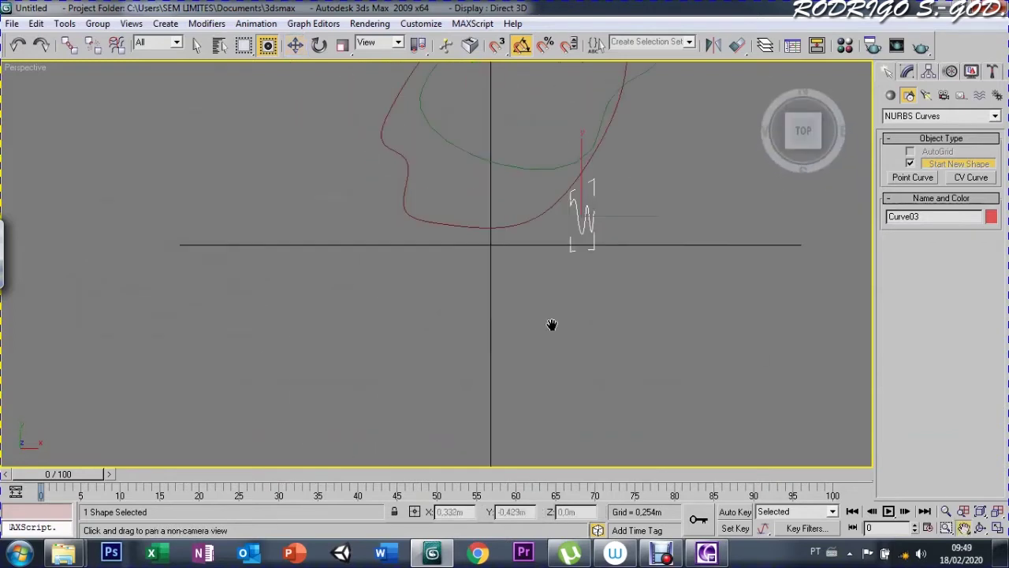
{"action": "right_click", "coordinate": [568, 378]}
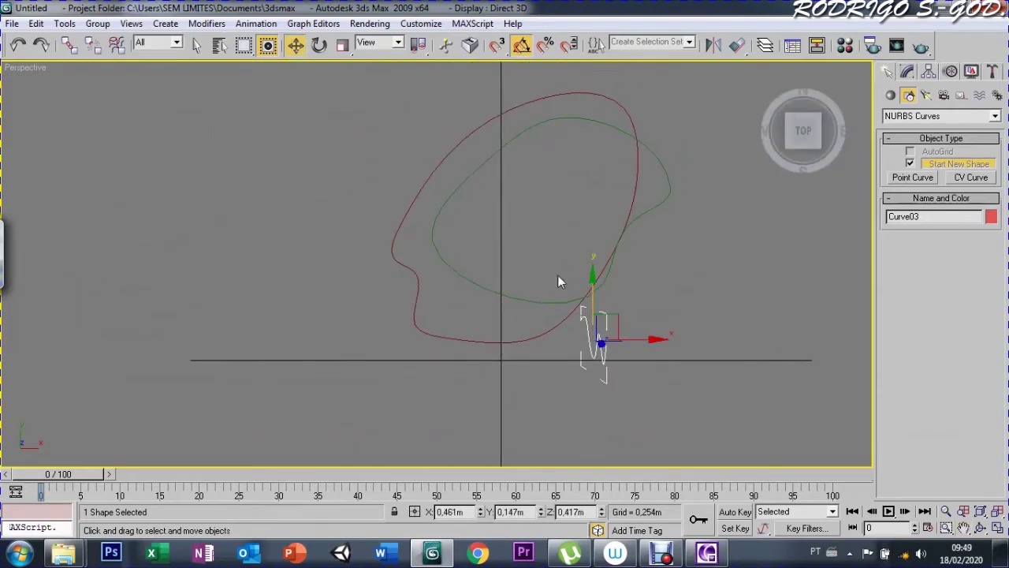
{"action": "left_click_drag", "start_coordinate": [589, 272], "coordinate": [593, 150]}
{"action": "left_click_drag", "start_coordinate": [648, 222], "coordinate": [584, 220]}
Orbit back to perspective, open the Modify panel and drag the NURBS toolbox aside
{"action": "key", "text": "ctrl+r"}
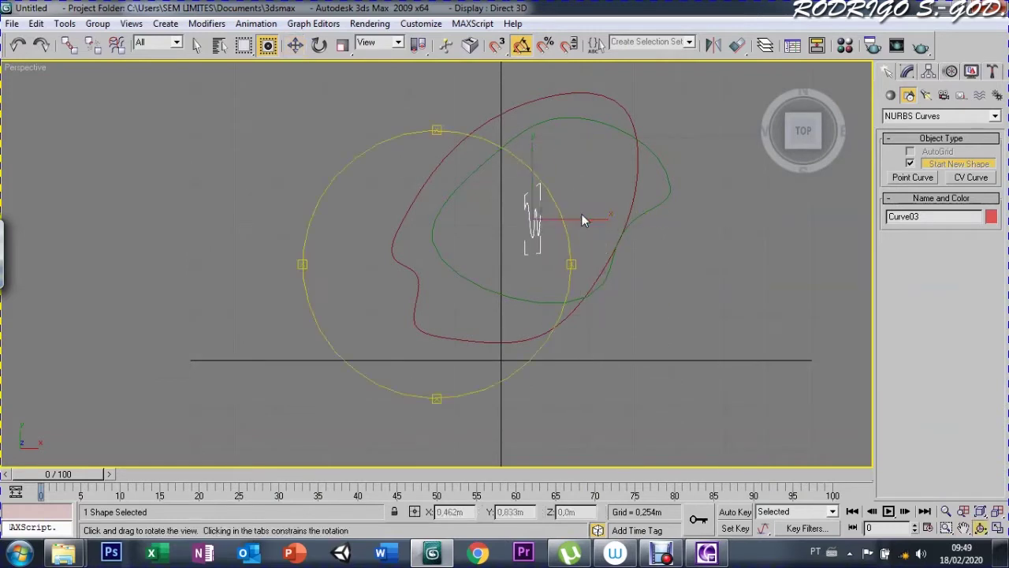
{"action": "mouse_move", "coordinate": [457, 338]}
{"action": "left_mouse_down"}
{"action": "mouse_move", "coordinate": [375, 257]}
{"action": "mouse_move", "coordinate": [307, 261]}
{"action": "mouse_move", "coordinate": [260, 283]}
{"action": "left_mouse_up"}
{"action": "right_click", "coordinate": [271, 213]}
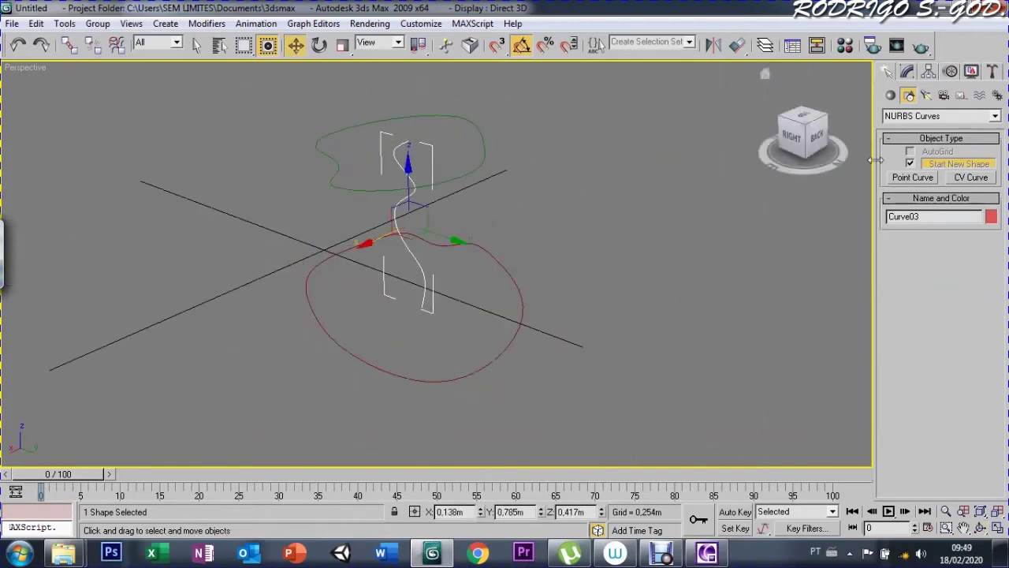
{"action": "left_click", "coordinate": [907, 71]}
{"action": "left_click_drag", "start_coordinate": [676, 89], "coordinate": [104, 101]}
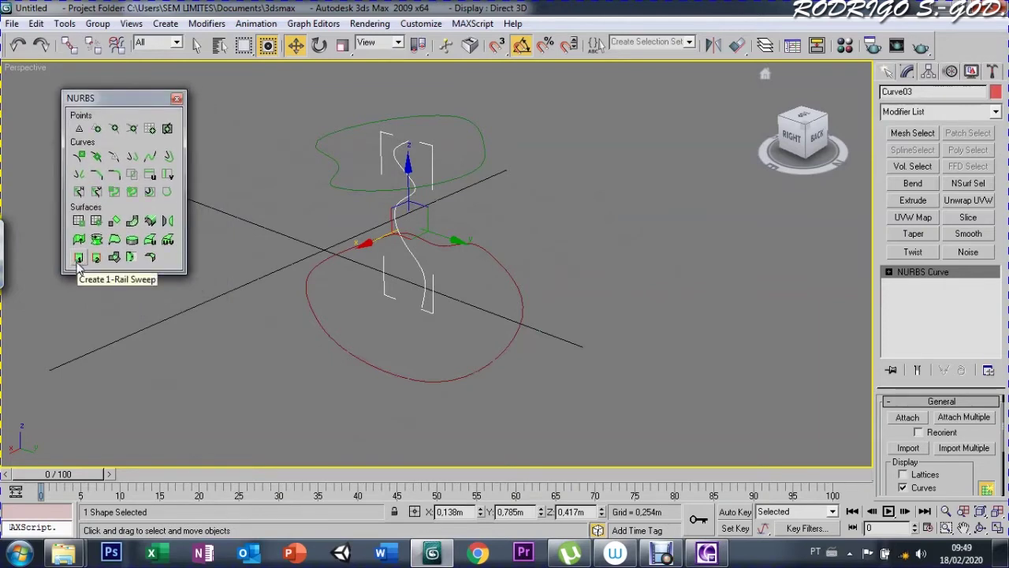
Build a 1-Rail Sweep with the wavy curve as rail and the closed loops as sections
{"action": "left_click", "coordinate": [78, 261]}
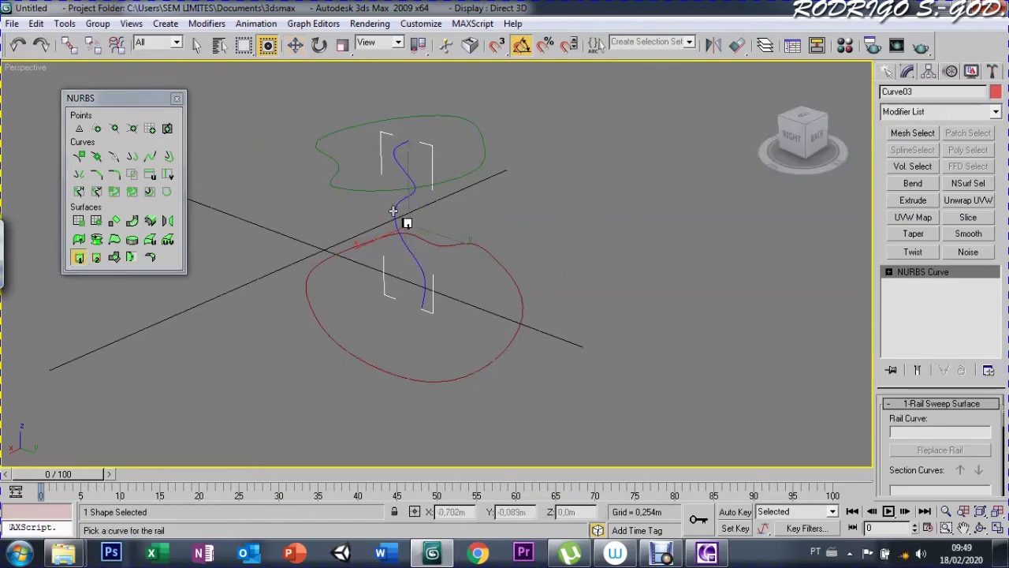
{"action": "left_click", "coordinate": [418, 259]}
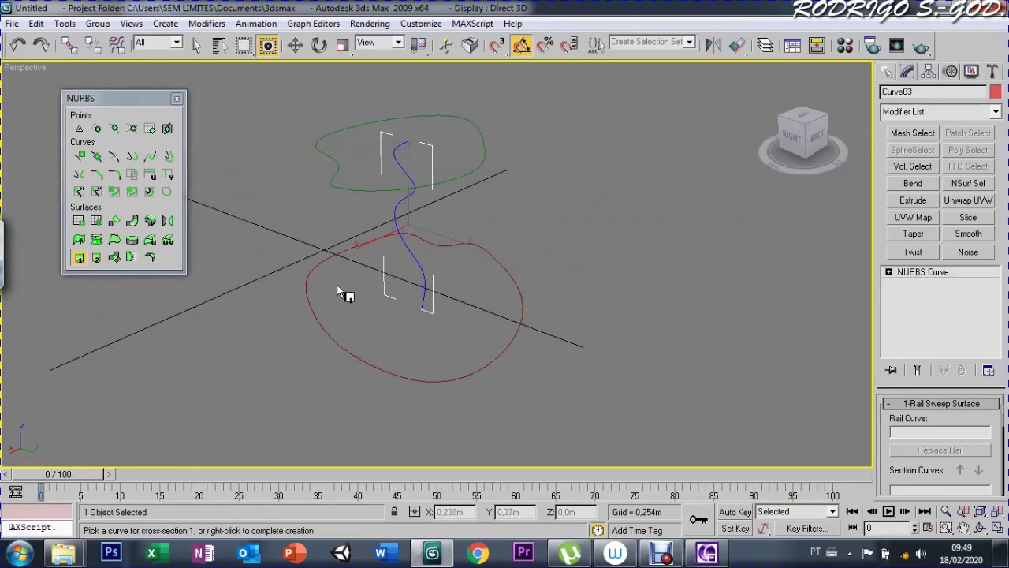
{"action": "left_click", "coordinate": [323, 324]}
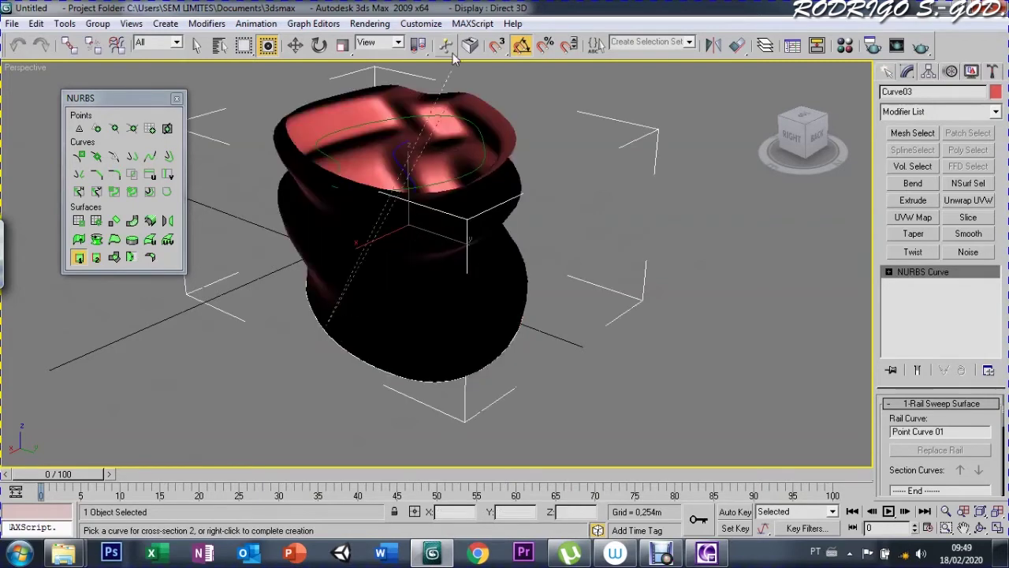
{"action": "right_click", "coordinate": [524, 232]}
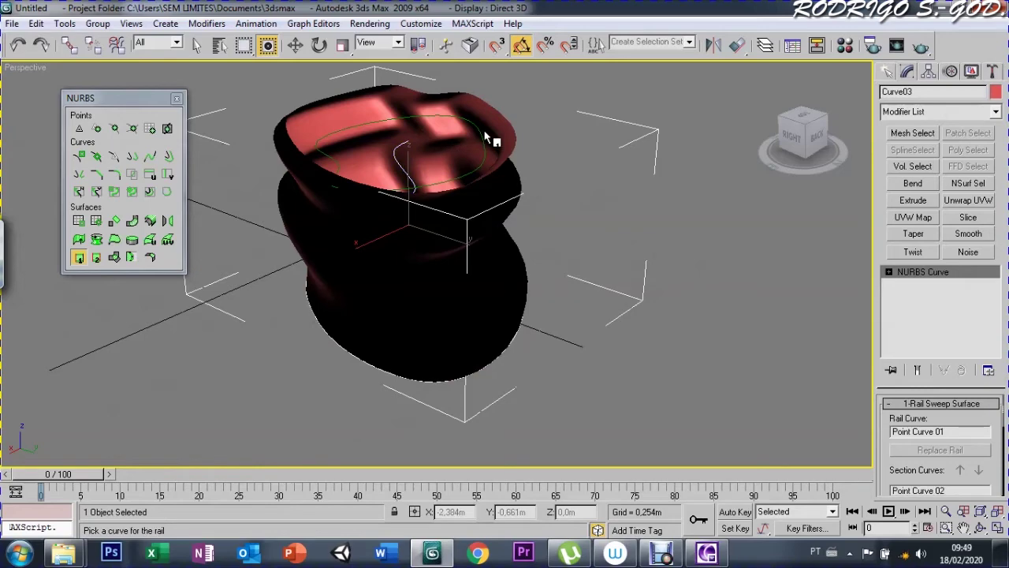
{"action": "key", "text": "w"}
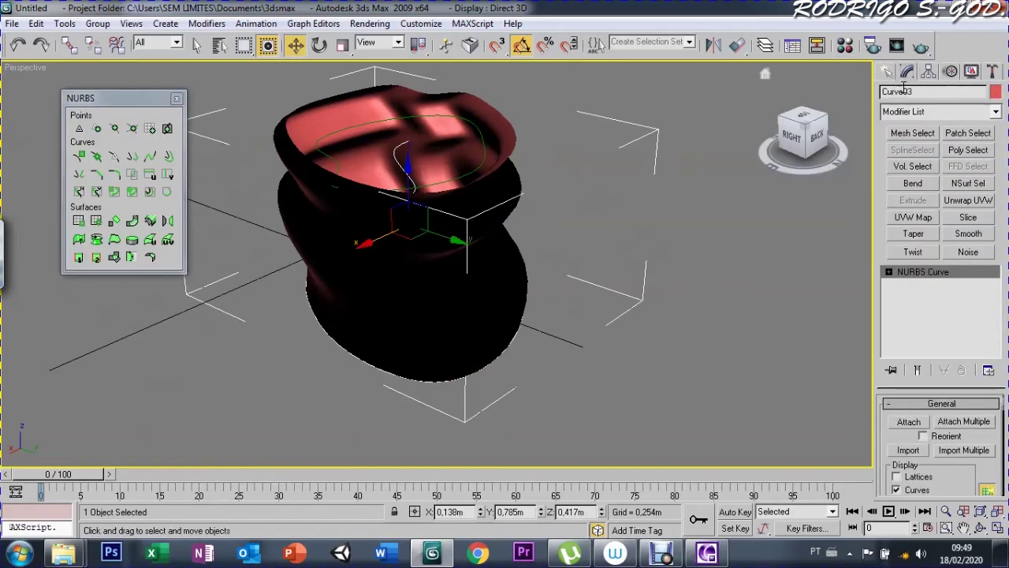
Create a Standard Omni light, Omni01, below the vase
{"action": "left_click", "coordinate": [891, 73]}
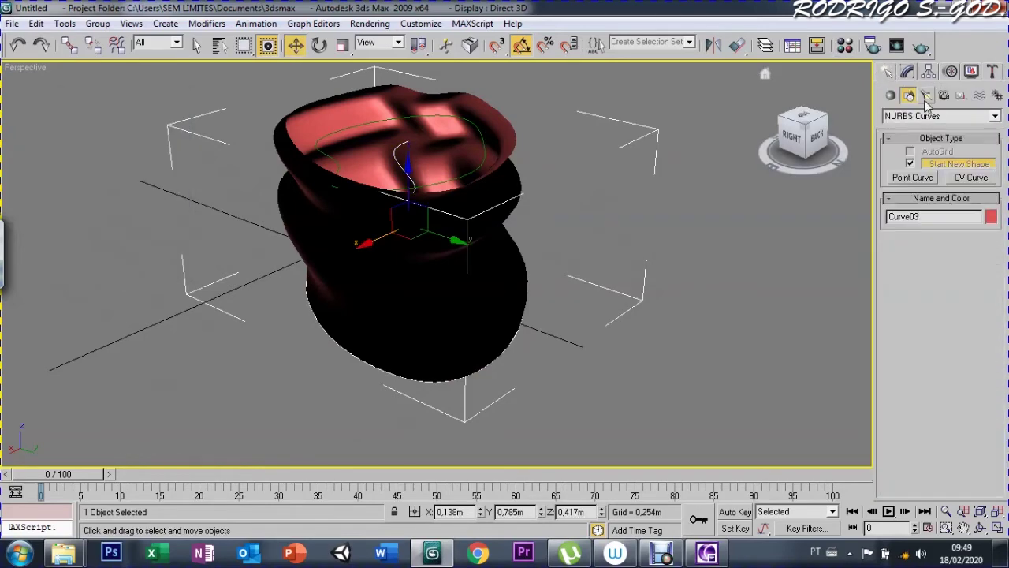
{"action": "left_click", "coordinate": [926, 96]}
{"action": "left_click", "coordinate": [909, 118]}
{"action": "left_click", "coordinate": [907, 137]}
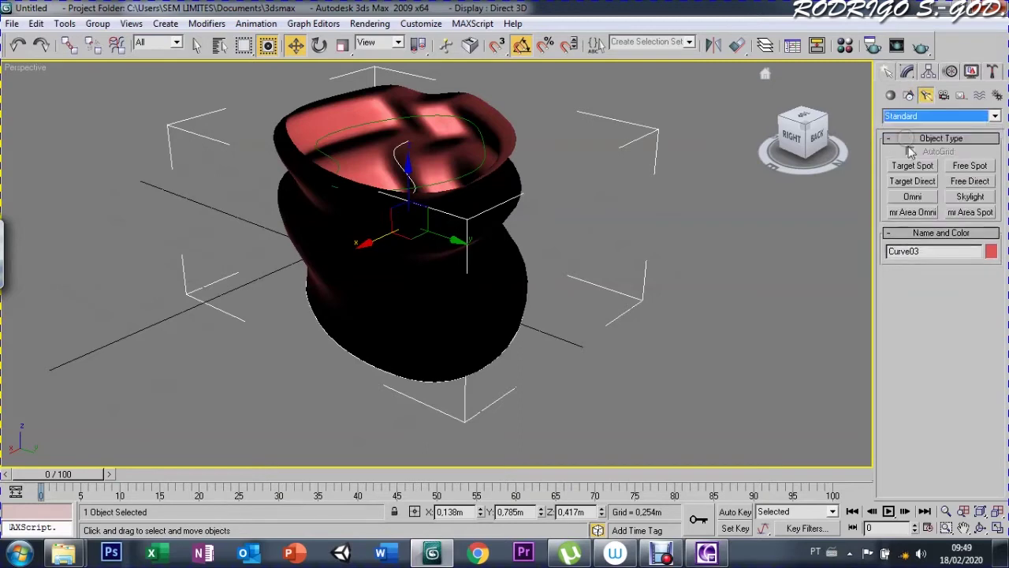
{"action": "left_click", "coordinate": [912, 197]}
{"action": "left_click", "coordinate": [520, 399]}
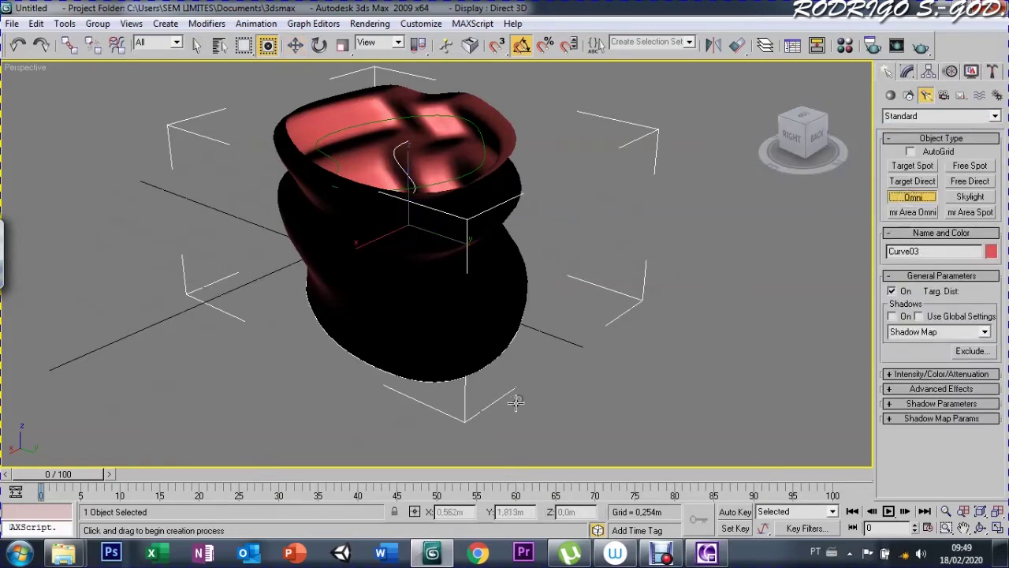
{"action": "right_click", "coordinate": [541, 297]}
Raise Omni01 up inside the swept vase so it shades red
{"action": "left_click", "coordinate": [526, 372]}
{"action": "left_click", "coordinate": [522, 398]}
{"action": "mouse_move", "coordinate": [531, 401]}
{"action": "left_mouse_down"}
{"action": "mouse_move", "coordinate": [526, 331]}
{"action": "mouse_move", "coordinate": [475, 317]}
{"action": "mouse_move", "coordinate": [434, 275]}
{"action": "mouse_move", "coordinate": [434, 169]}
{"action": "mouse_move", "coordinate": [429, 263]}
{"action": "left_mouse_up"}
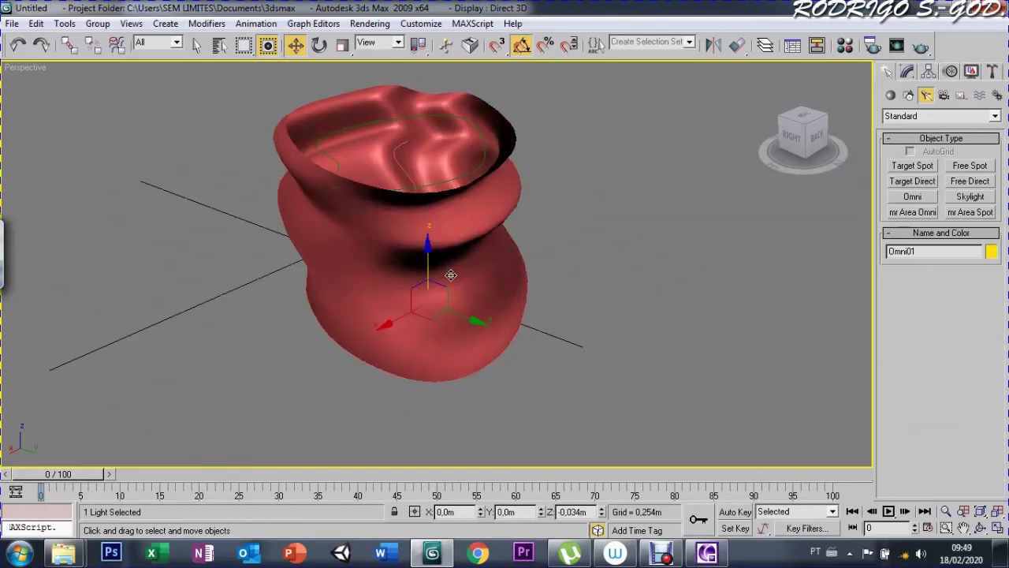
{"action": "left_click", "coordinate": [347, 204]}
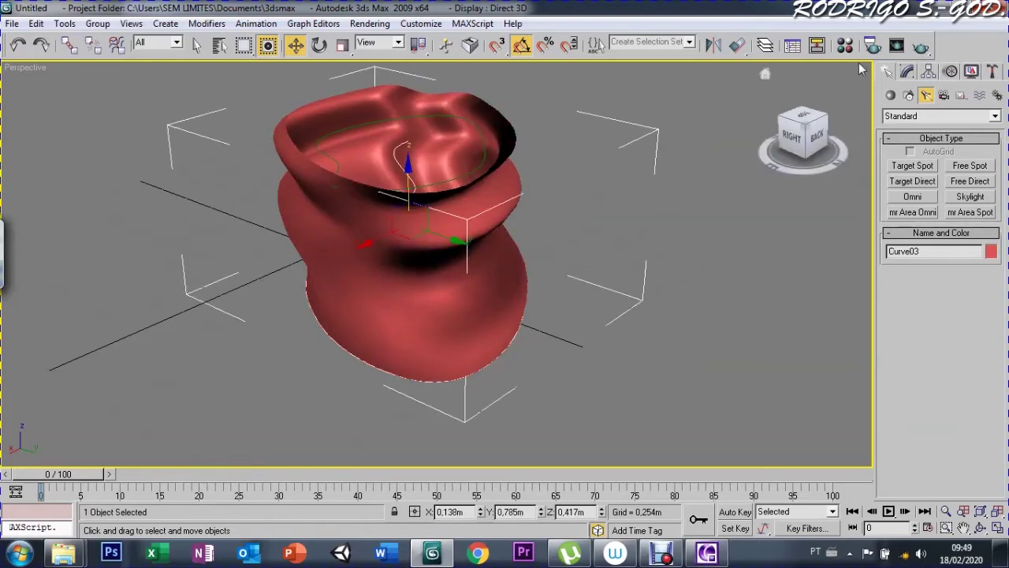
{"action": "left_click", "coordinate": [907, 71]}
At the Point sub-level, shift Point 07 sideways and move Point 10 to widen the vase bottom
{"action": "left_click", "coordinate": [888, 272]}
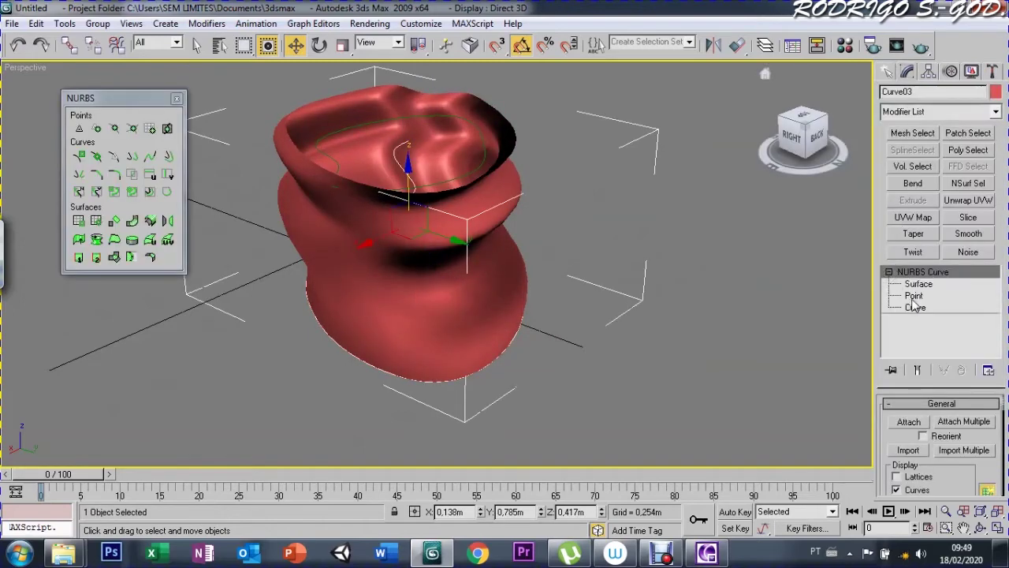
{"action": "left_click", "coordinate": [915, 297]}
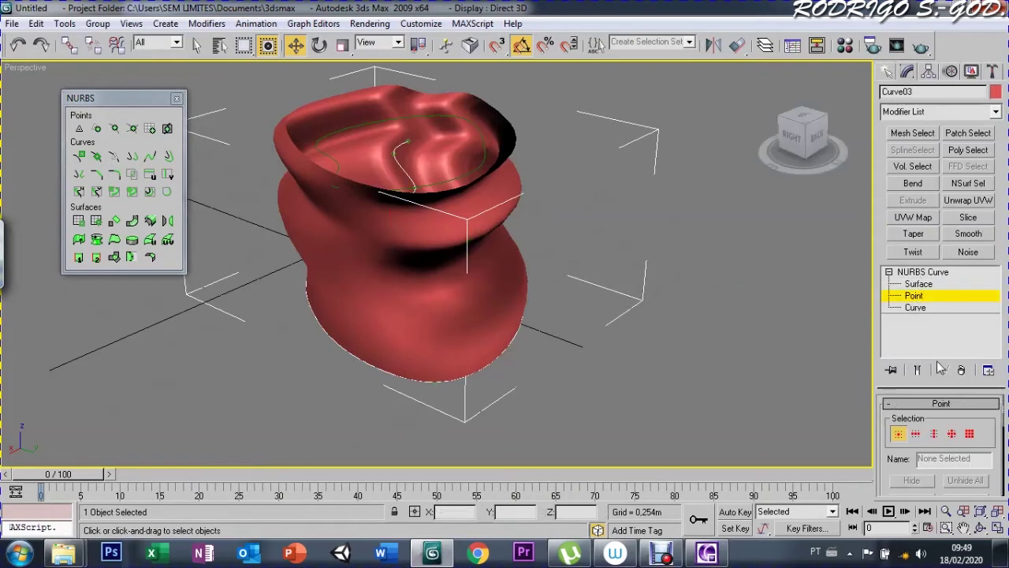
{"action": "left_click", "coordinate": [403, 144]}
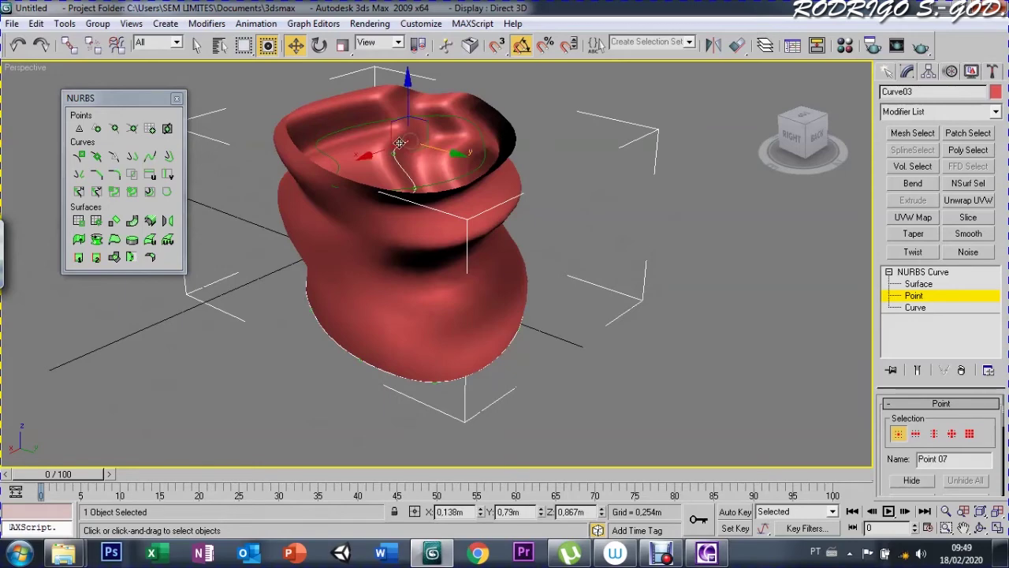
{"action": "mouse_move", "coordinate": [377, 151]}
{"action": "left_mouse_down"}
{"action": "mouse_move", "coordinate": [331, 185]}
{"action": "mouse_move", "coordinate": [421, 142]}
{"action": "left_mouse_up"}
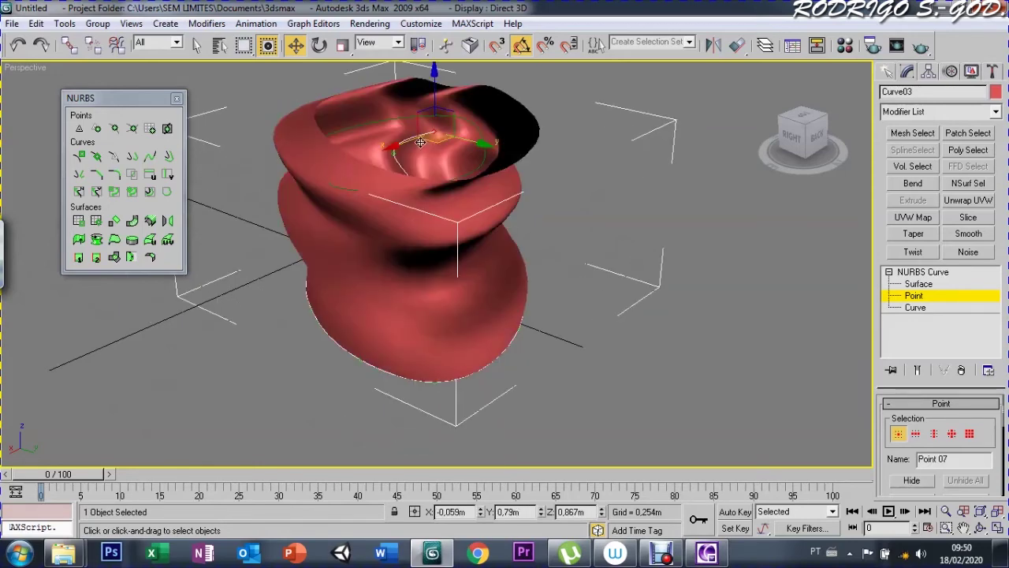
{"action": "left_click", "coordinate": [432, 371]}
{"action": "left_click_drag", "start_coordinate": [392, 409], "coordinate": [356, 371]}
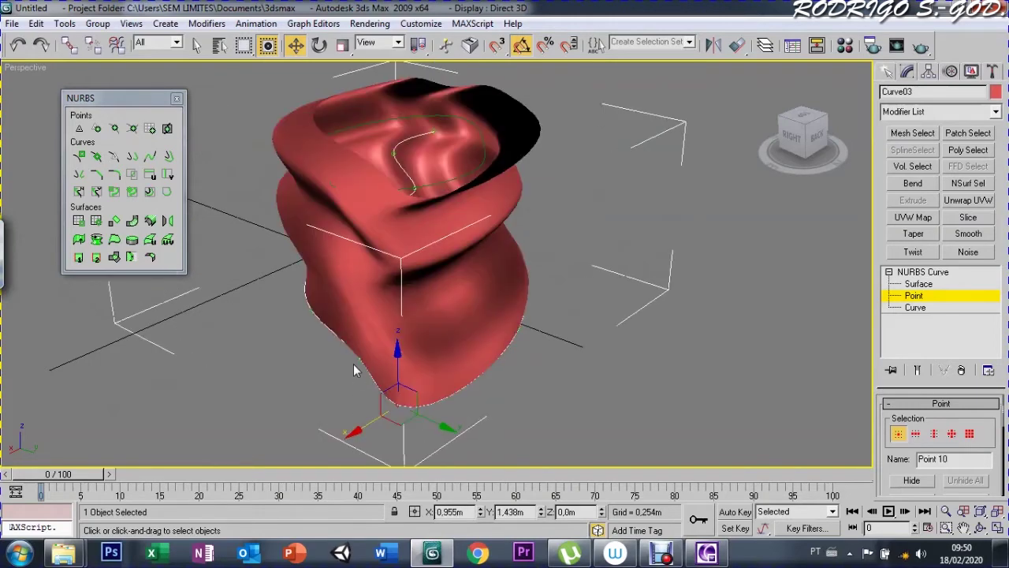
Pull Point 09 outward to bulge the right side, then leave point editing
{"action": "left_click", "coordinate": [283, 101]}
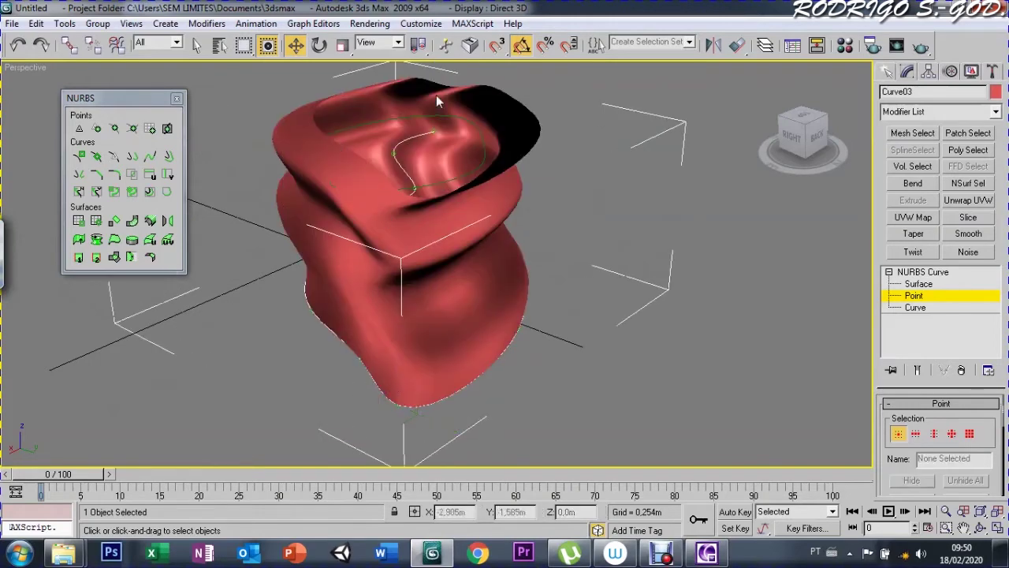
{"action": "left_click", "coordinate": [513, 323]}
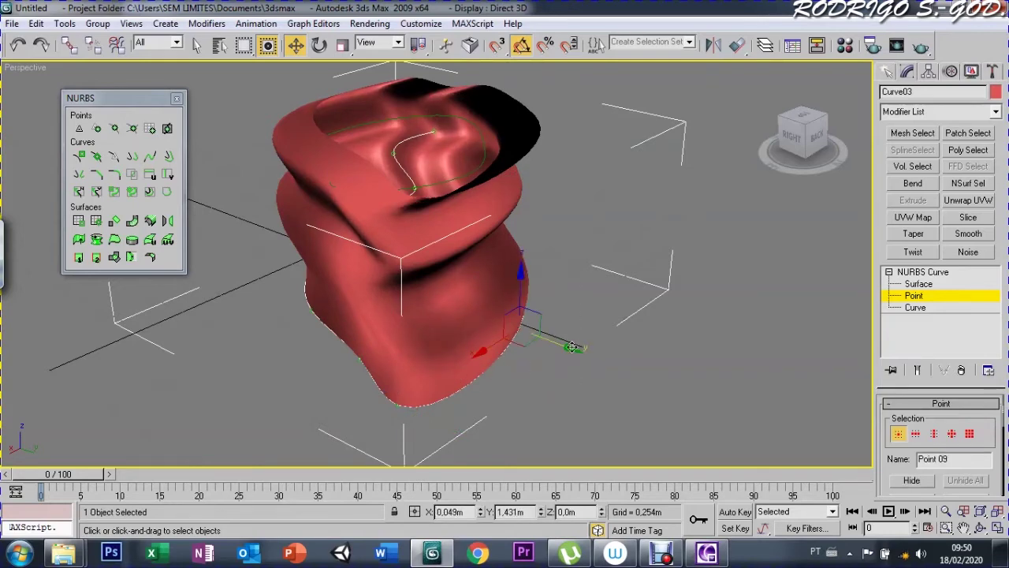
{"action": "left_click_drag", "start_coordinate": [520, 319], "coordinate": [571, 341]}
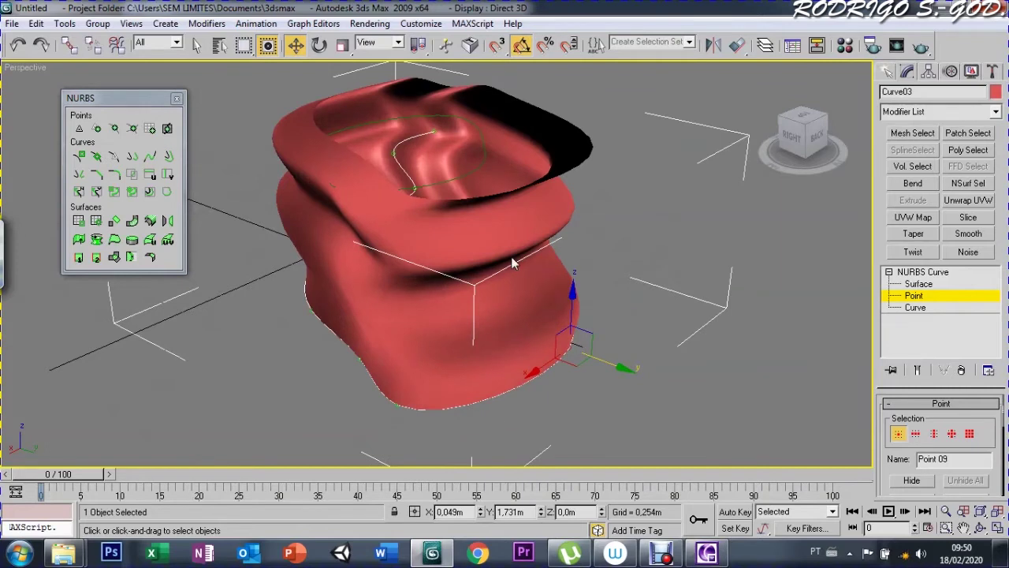
{"action": "left_click_drag", "start_coordinate": [113, 102], "coordinate": [82, 89]}
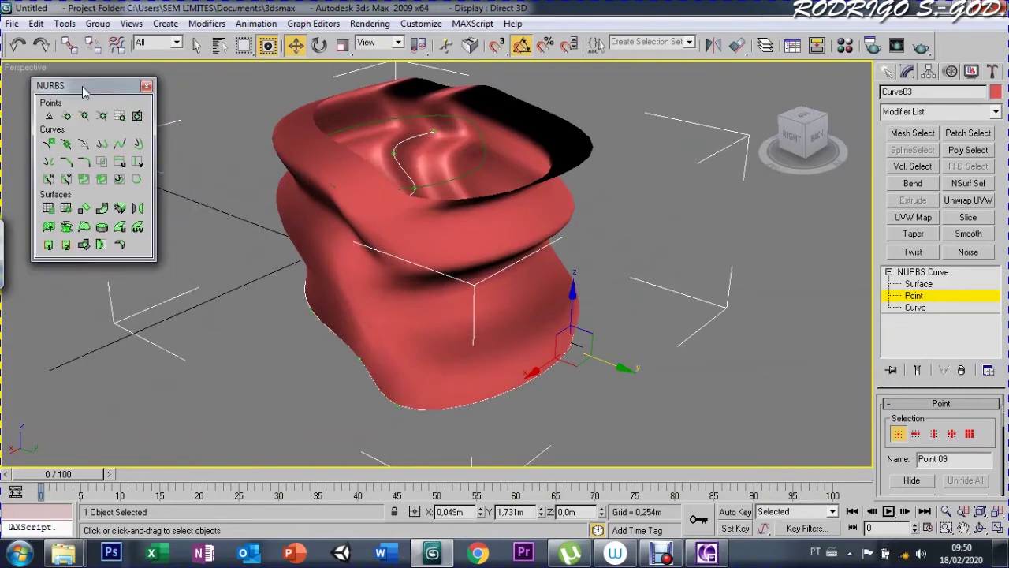
{"action": "left_click", "coordinate": [889, 272]}
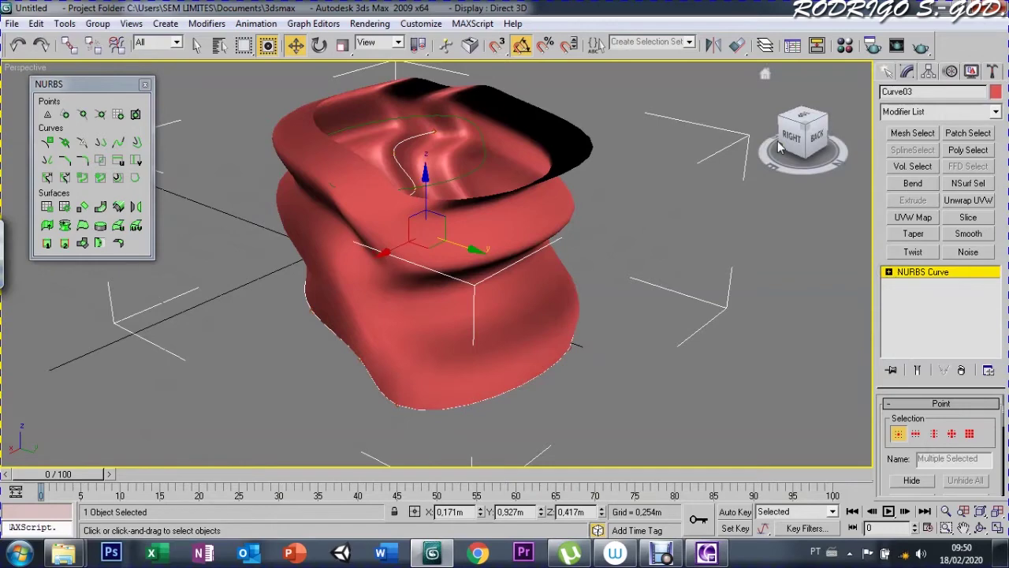
{"action": "left_click", "coordinate": [145, 85]}
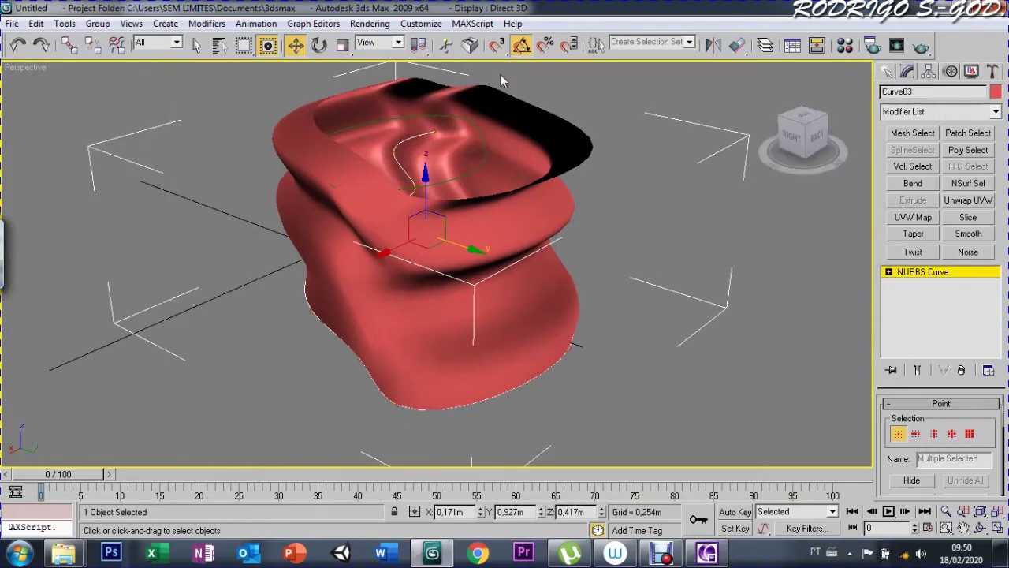
{"action": "left_click", "coordinate": [888, 71]}
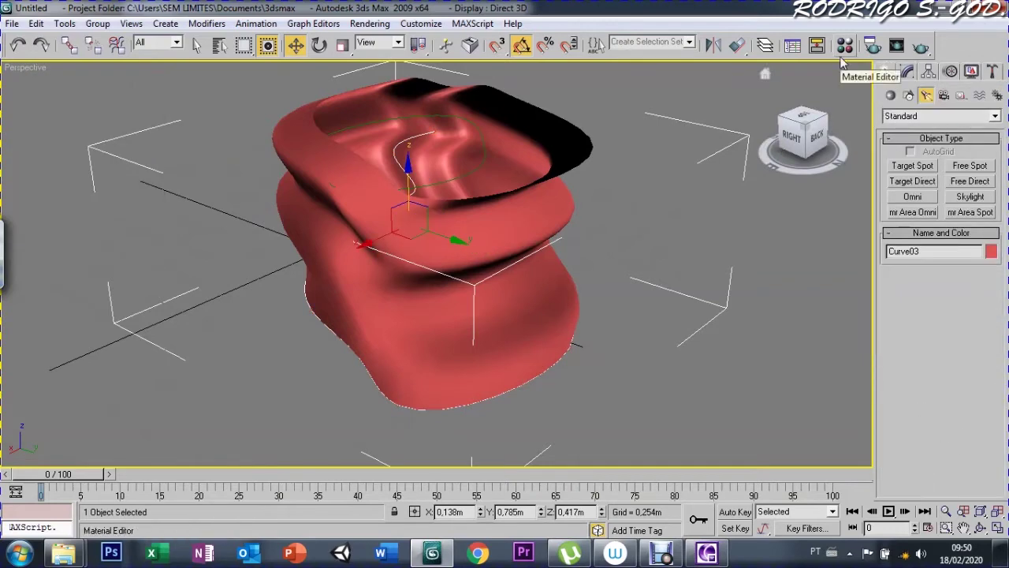
Delete the vase surface and lower green Curve02 down near the grid
{"action": "key", "text": "Delete"}
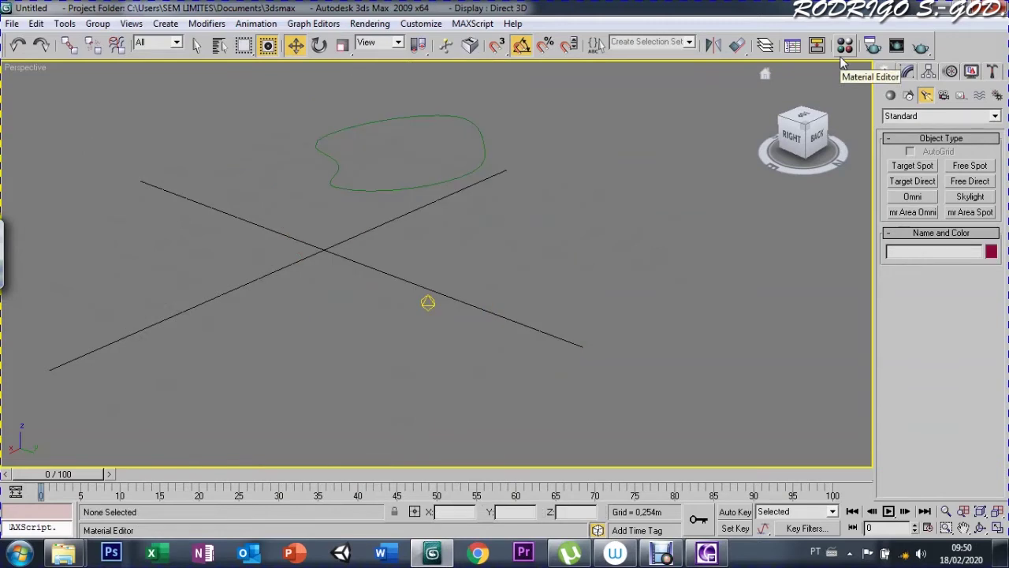
{"action": "left_click", "coordinate": [360, 187]}
{"action": "left_click_drag", "start_coordinate": [405, 111], "coordinate": [419, 233]}
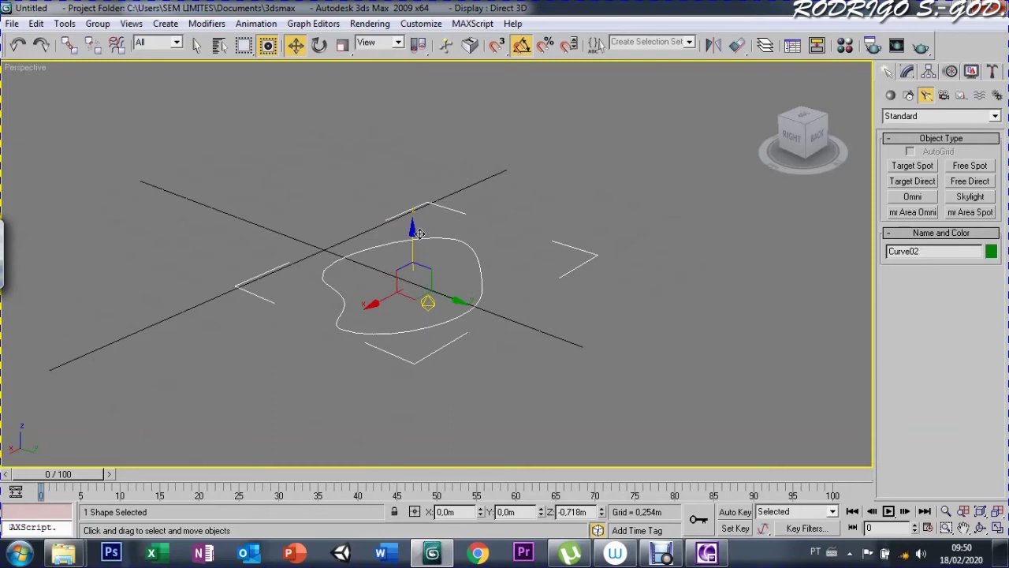
{"action": "left_click", "coordinate": [909, 95]}
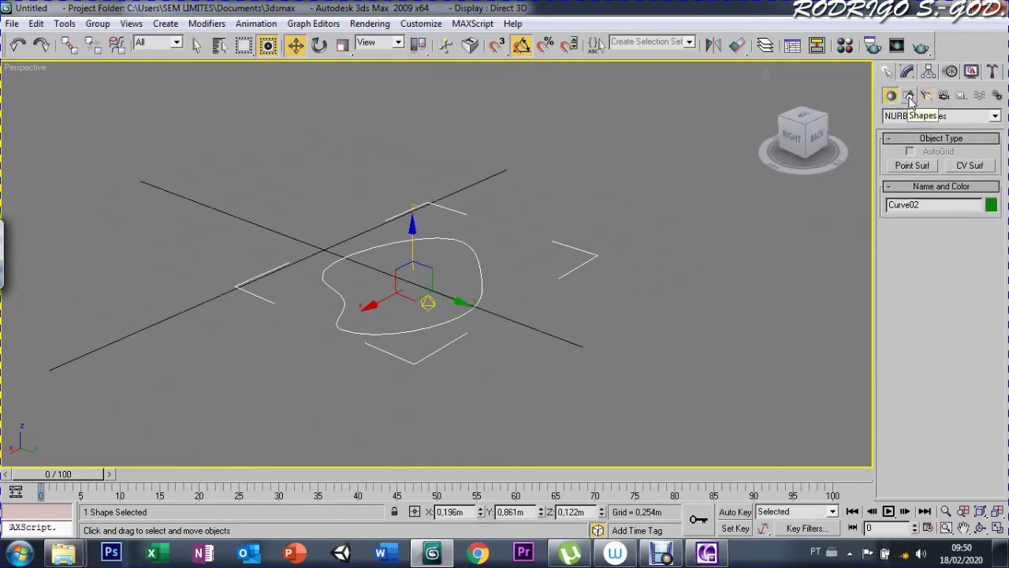
{"action": "left_click", "coordinate": [911, 180]}
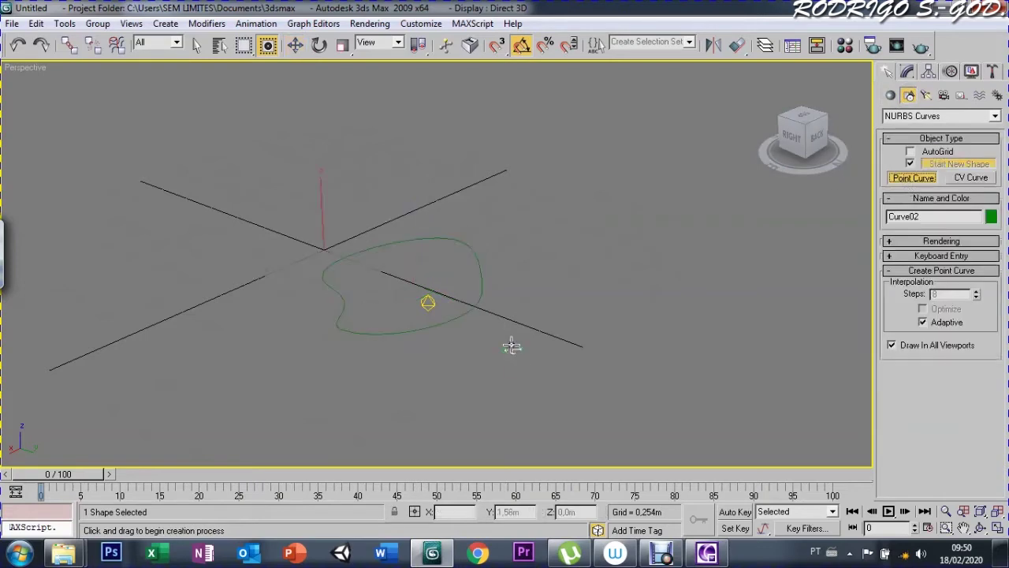
Draw a small point curve, move it into the green shape and rotate it upright
{"action": "left_click", "coordinate": [516, 309]}
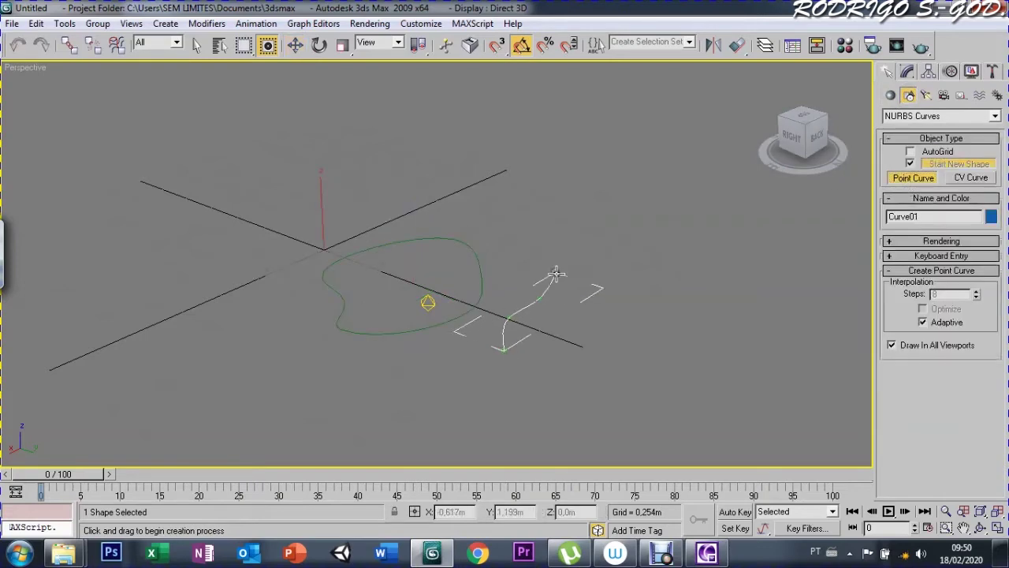
{"action": "right_click", "coordinate": [567, 295]}
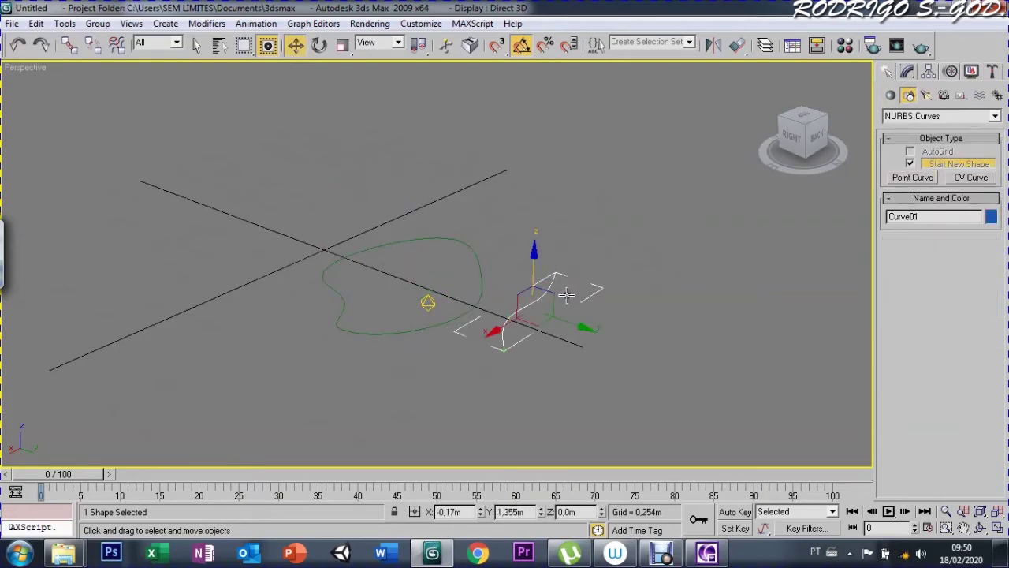
{"action": "left_click", "coordinate": [565, 325]}
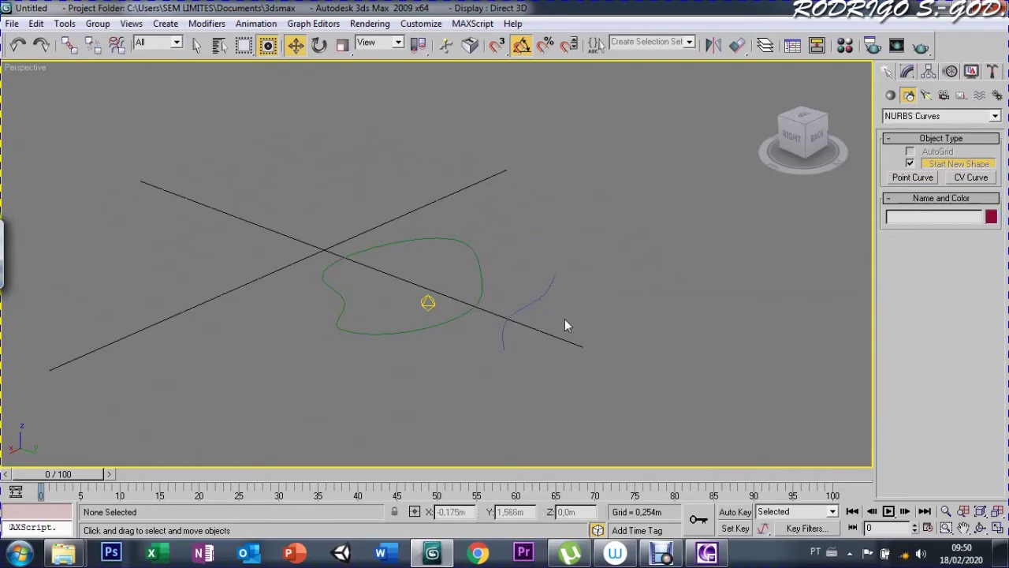
{"action": "left_click_drag", "start_coordinate": [535, 305], "coordinate": [385, 289]}
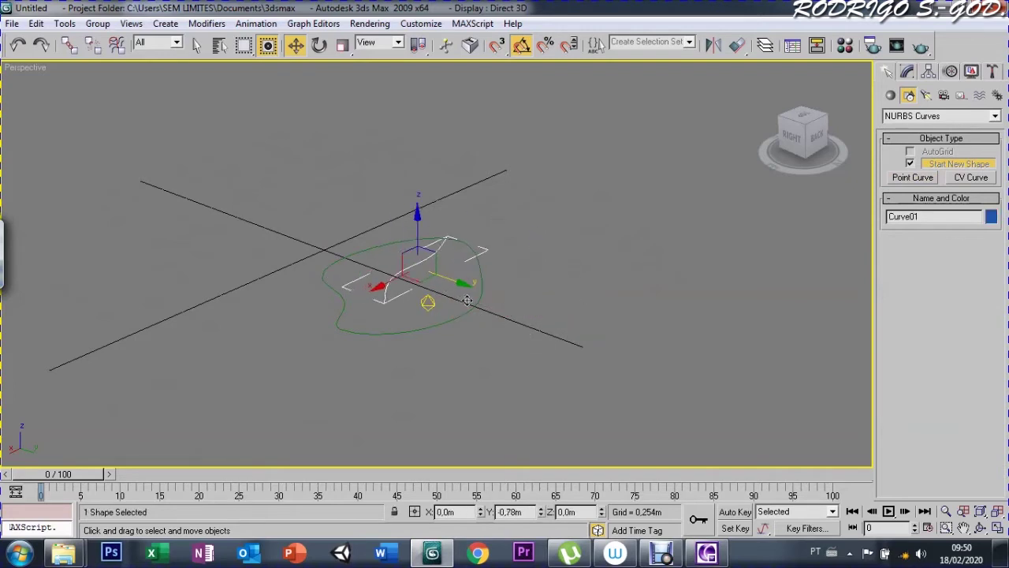
{"action": "left_click_drag", "start_coordinate": [384, 289], "coordinate": [364, 309]}
{"action": "key", "text": "e"}
{"action": "mouse_move", "coordinate": [352, 254]}
{"action": "left_mouse_down"}
{"action": "mouse_move", "coordinate": [338, 327]}
{"action": "mouse_move", "coordinate": [354, 284]}
{"action": "left_mouse_up"}
{"action": "key", "text": "r"}
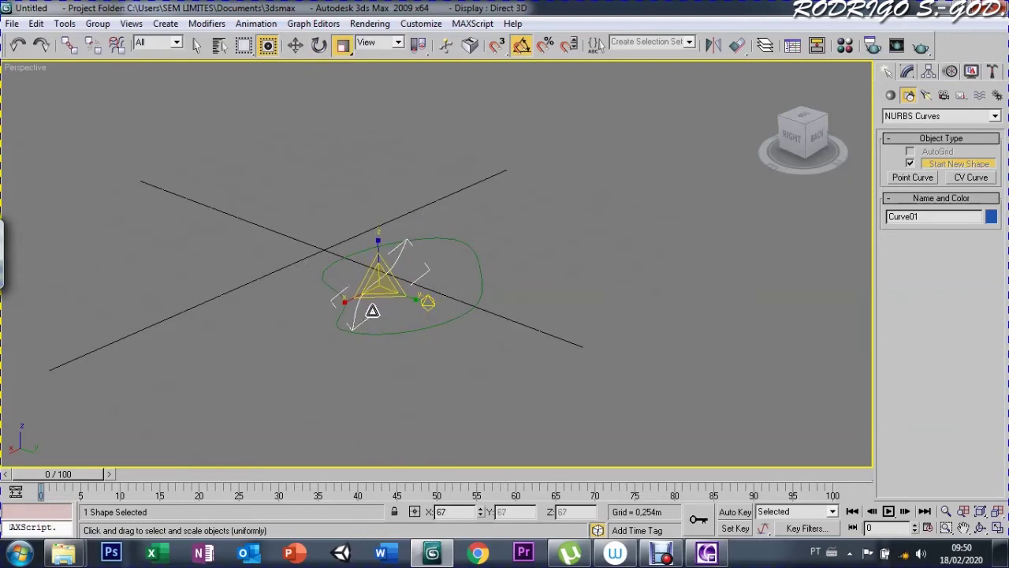
{"action": "key", "text": "e"}
Reposition the small curve and Shift-drag it right to clone one Copy named Curve03
{"action": "key", "text": "ctrl+r"}
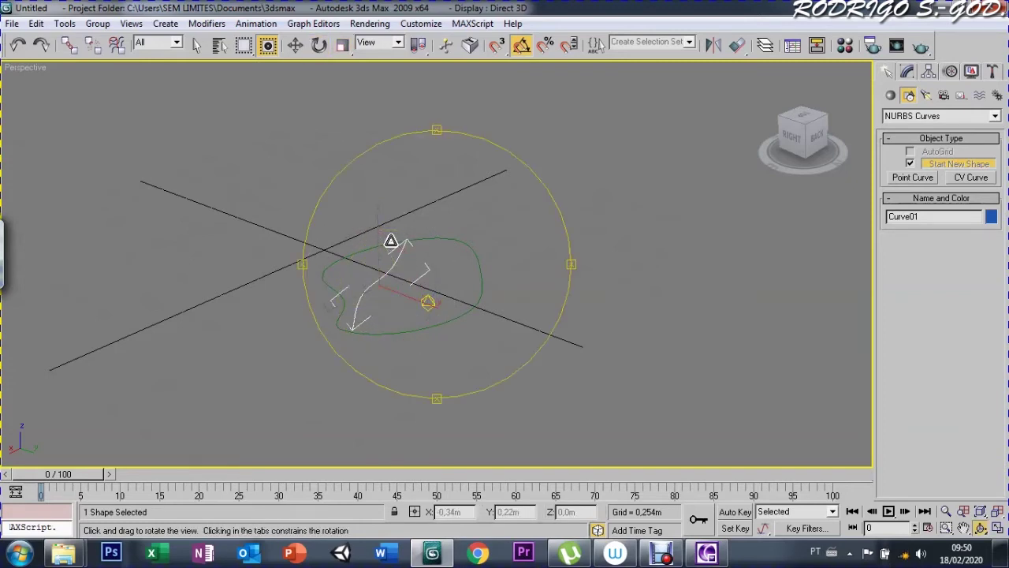
{"action": "left_click_drag", "start_coordinate": [563, 261], "coordinate": [513, 184]}
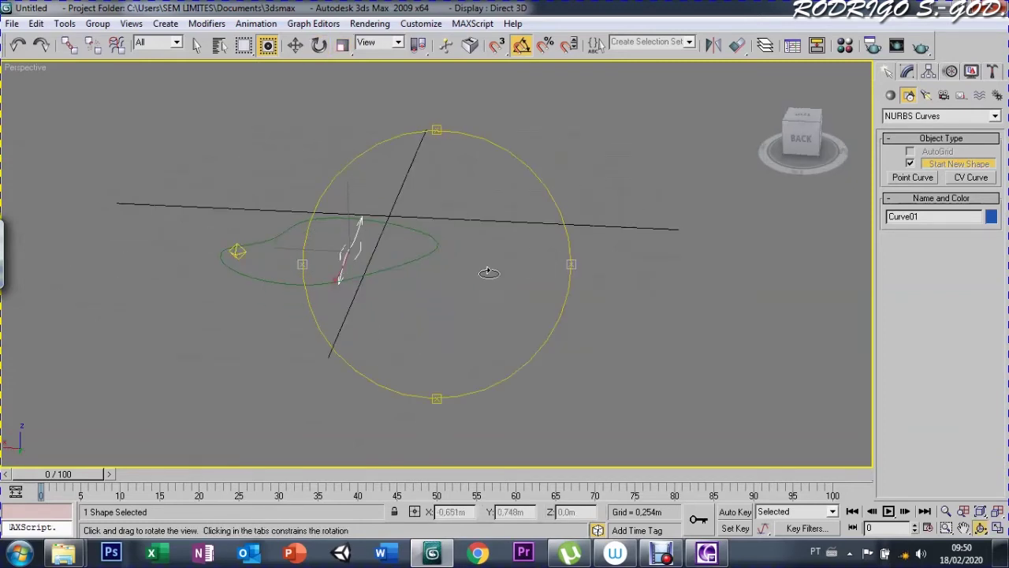
{"action": "key", "text": "w"}
{"action": "left_click_drag", "start_coordinate": [301, 274], "coordinate": [261, 202]}
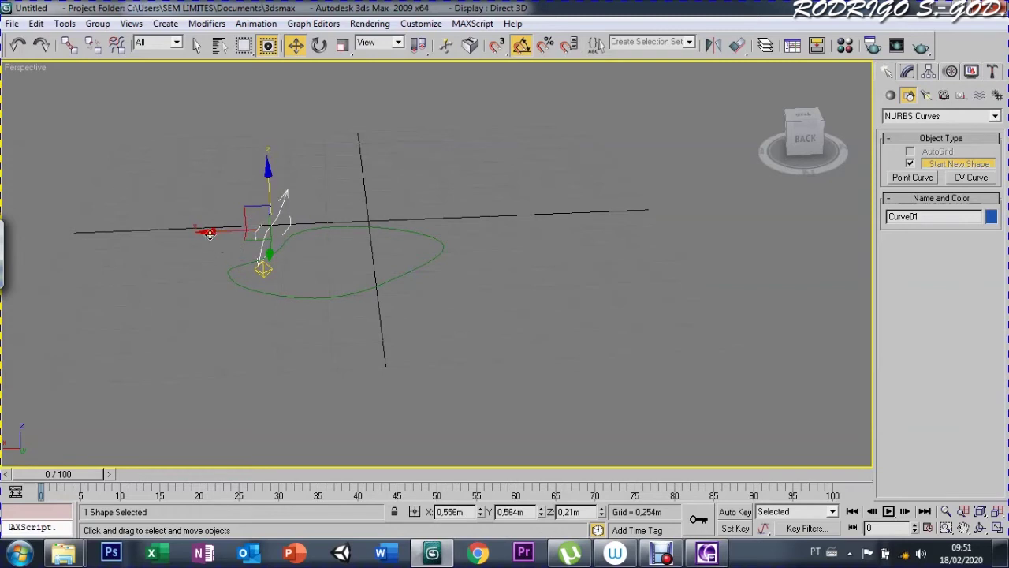
{"action": "left_click_drag", "start_coordinate": [208, 233], "coordinate": [380, 259], "text": "shift"}
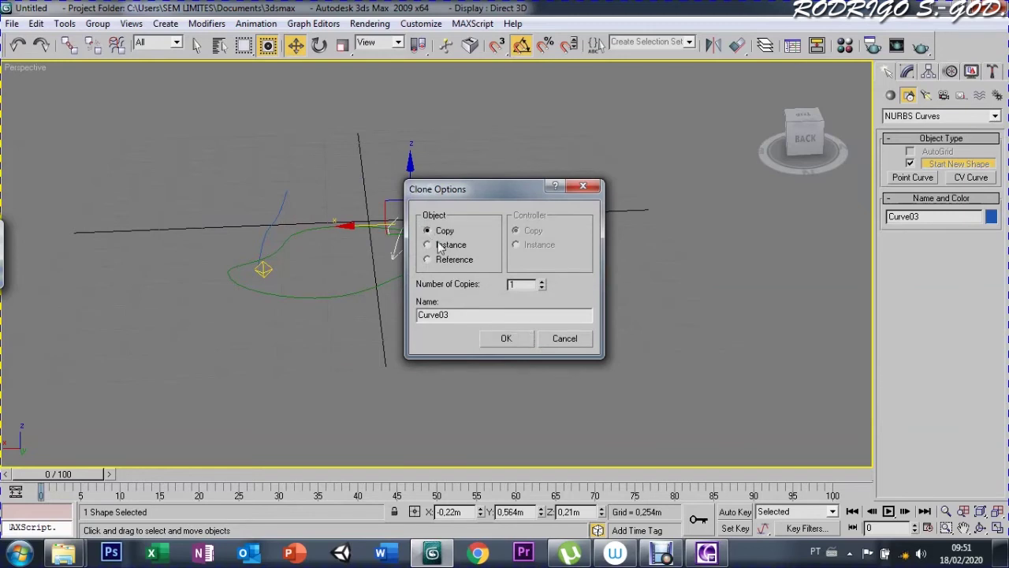
Make the Curve03 copy, rotate it 40° about Z, shift it up-left, and view from Top
{"action": "left_click", "coordinate": [500, 339]}
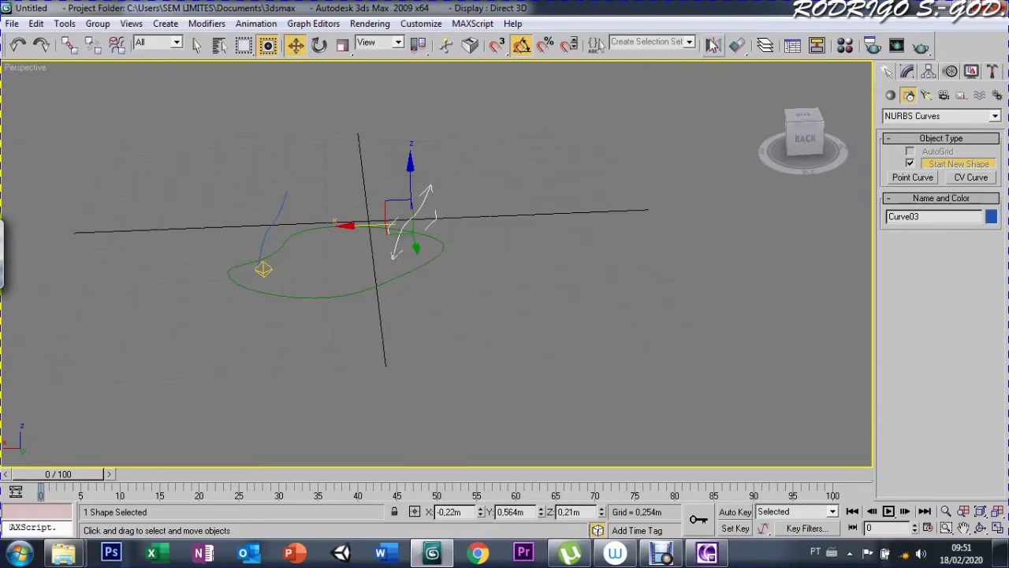
{"action": "key", "text": "e"}
{"action": "mouse_move", "coordinate": [378, 246]}
{"action": "left_mouse_down"}
{"action": "mouse_move", "coordinate": [415, 250]}
{"action": "mouse_move", "coordinate": [553, 217]}
{"action": "left_mouse_up"}
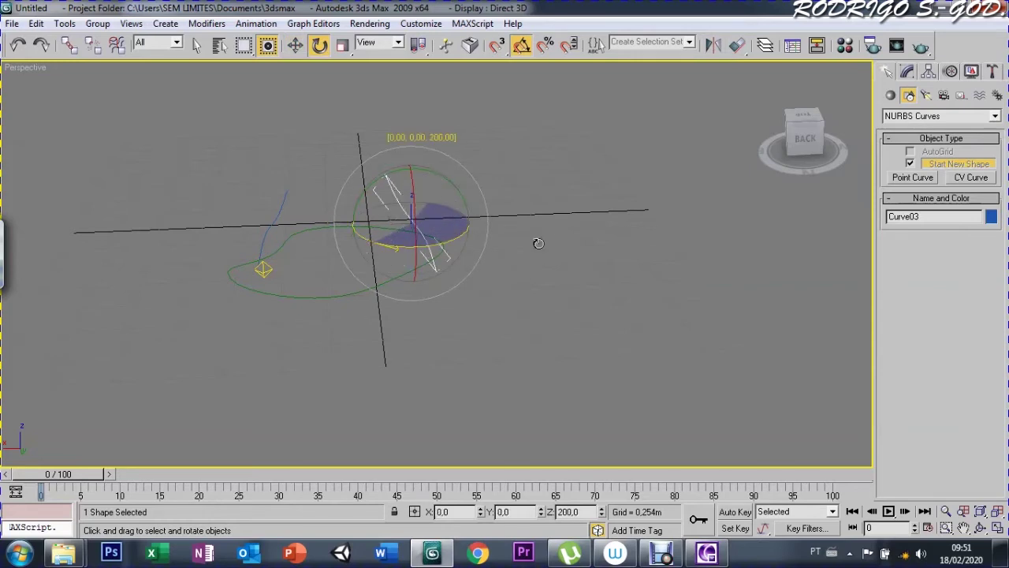
{"action": "key", "text": "w"}
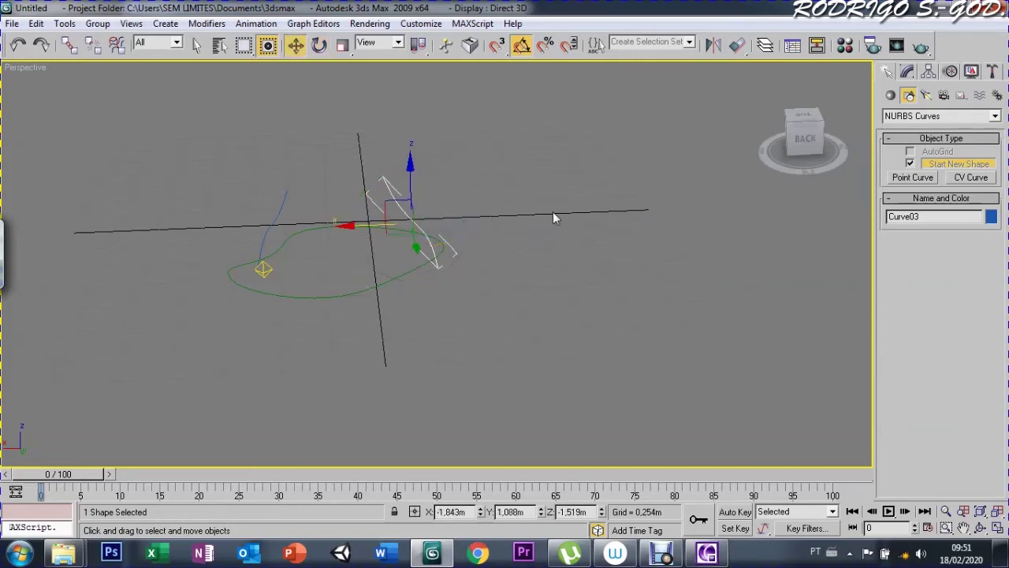
{"action": "left_click_drag", "start_coordinate": [357, 226], "coordinate": [369, 211]}
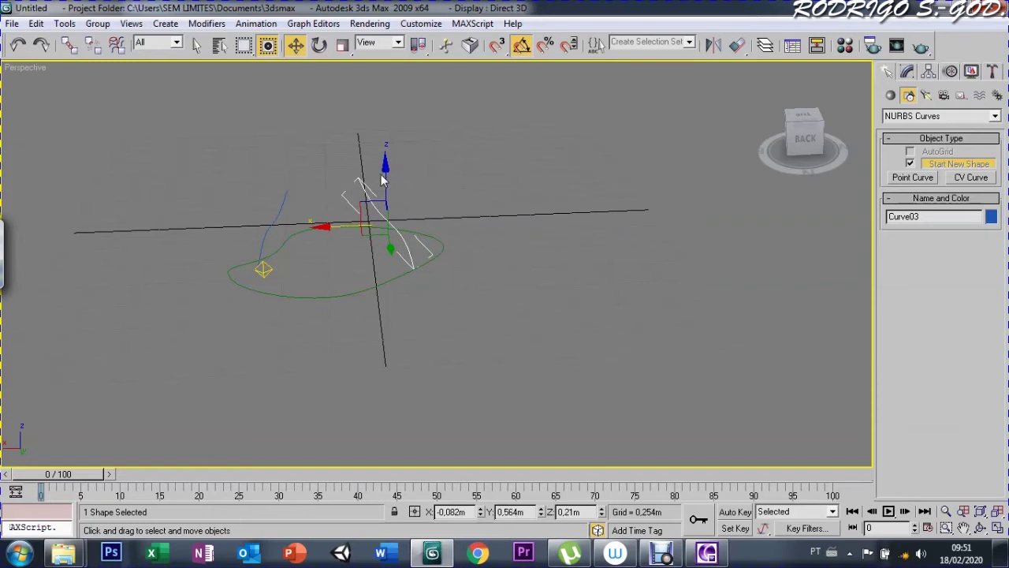
{"action": "left_click", "coordinate": [805, 114]}
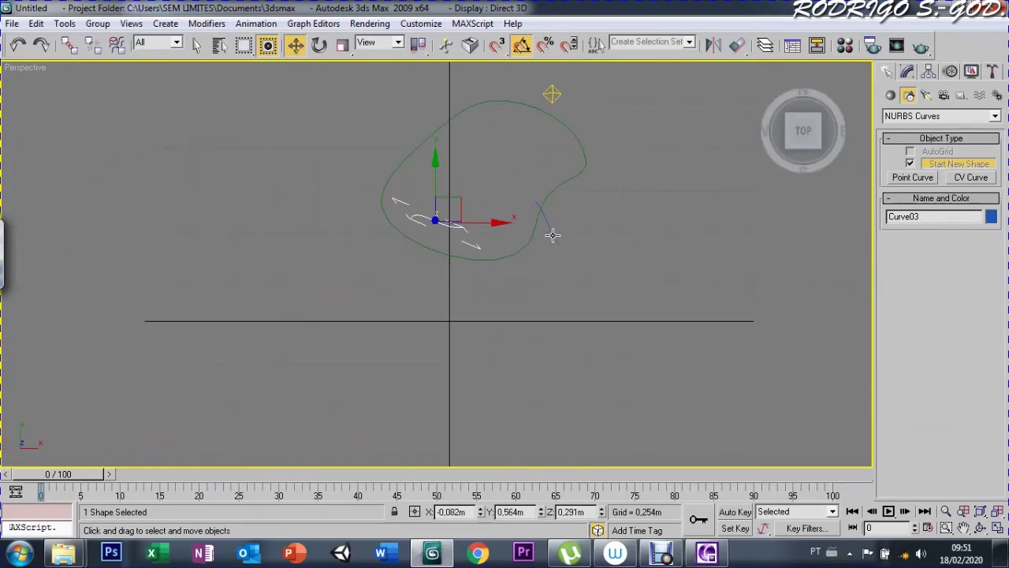
Move Curve01 up and slightly left onto the green base curve's upper-right edge
{"action": "left_click", "coordinate": [544, 218]}
{"action": "left_click_drag", "start_coordinate": [532, 120], "coordinate": [533, 123]}
{"action": "left_click", "coordinate": [549, 199]}
{"action": "left_click_drag", "start_coordinate": [548, 168], "coordinate": [548, 109]}
{"action": "left_click", "coordinate": [602, 138]}
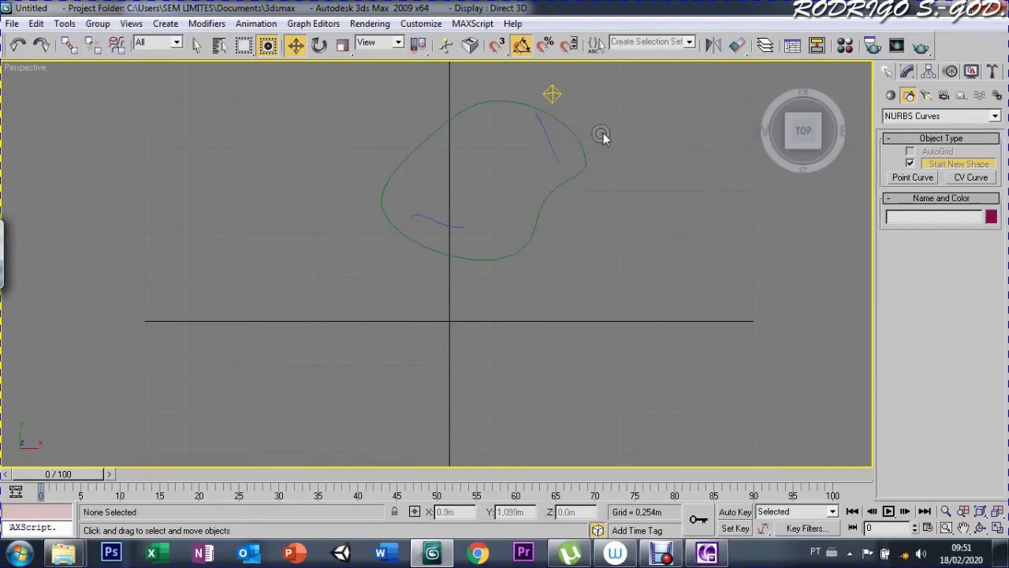
{"action": "left_click", "coordinate": [545, 142]}
{"action": "left_click_drag", "start_coordinate": [605, 138], "coordinate": [567, 153]}
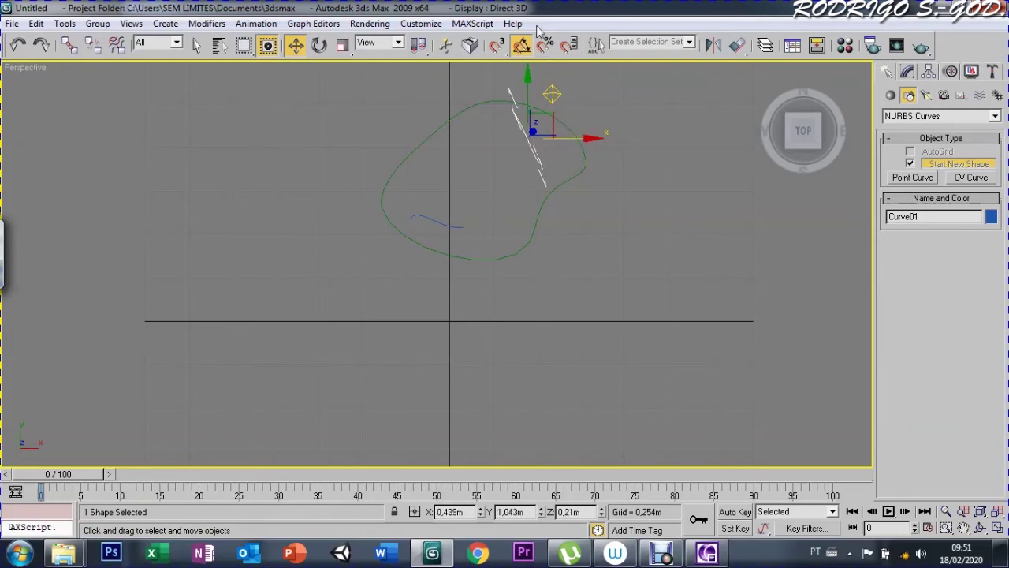
Orbit and pan to view the curves from the side, then show Curve01's Modify settings
{"action": "key", "text": "ctrl+r"}
{"action": "mouse_move", "coordinate": [435, 308]}
{"action": "left_mouse_down"}
{"action": "mouse_move", "coordinate": [462, 265]}
{"action": "mouse_move", "coordinate": [506, 239]}
{"action": "mouse_move", "coordinate": [662, 226]}
{"action": "mouse_move", "coordinate": [705, 255]}
{"action": "mouse_move", "coordinate": [692, 303]}
{"action": "mouse_move", "coordinate": [514, 286]}
{"action": "mouse_move", "coordinate": [401, 226]}
{"action": "mouse_move", "coordinate": [323, 239]}
{"action": "mouse_move", "coordinate": [432, 301]}
{"action": "mouse_move", "coordinate": [504, 237]}
{"action": "mouse_move", "coordinate": [635, 266]}
{"action": "left_mouse_up"}
{"action": "left_click", "coordinate": [963, 528]}
{"action": "left_click_drag", "start_coordinate": [580, 305], "coordinate": [638, 378]}
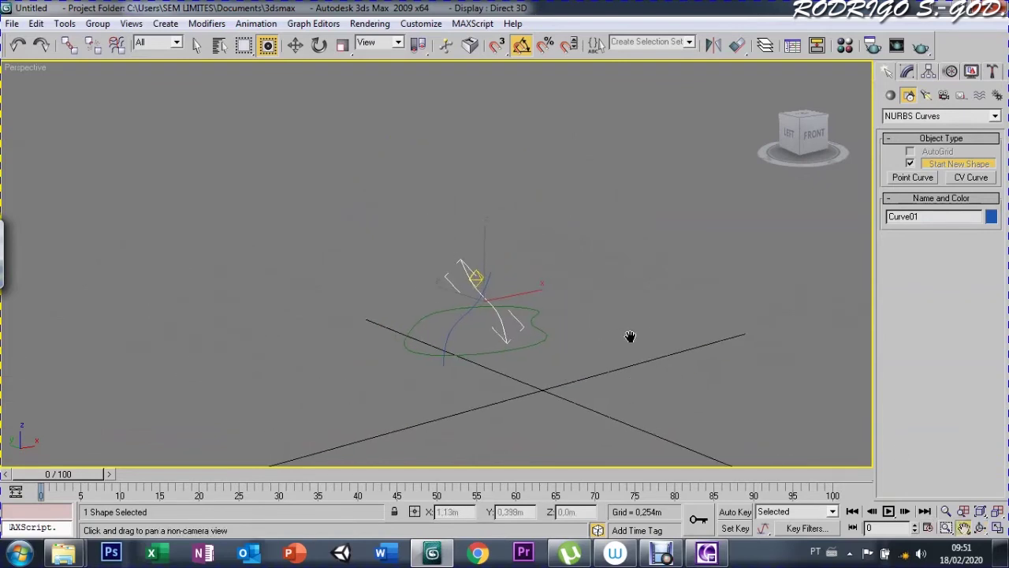
{"action": "key", "text": "ctrl+r"}
{"action": "mouse_move", "coordinate": [571, 264]}
{"action": "left_mouse_down"}
{"action": "mouse_move", "coordinate": [586, 293]}
{"action": "mouse_move", "coordinate": [477, 276]}
{"action": "mouse_move", "coordinate": [407, 318]}
{"action": "mouse_move", "coordinate": [473, 293]}
{"action": "left_mouse_up"}
{"action": "key", "text": "w"}
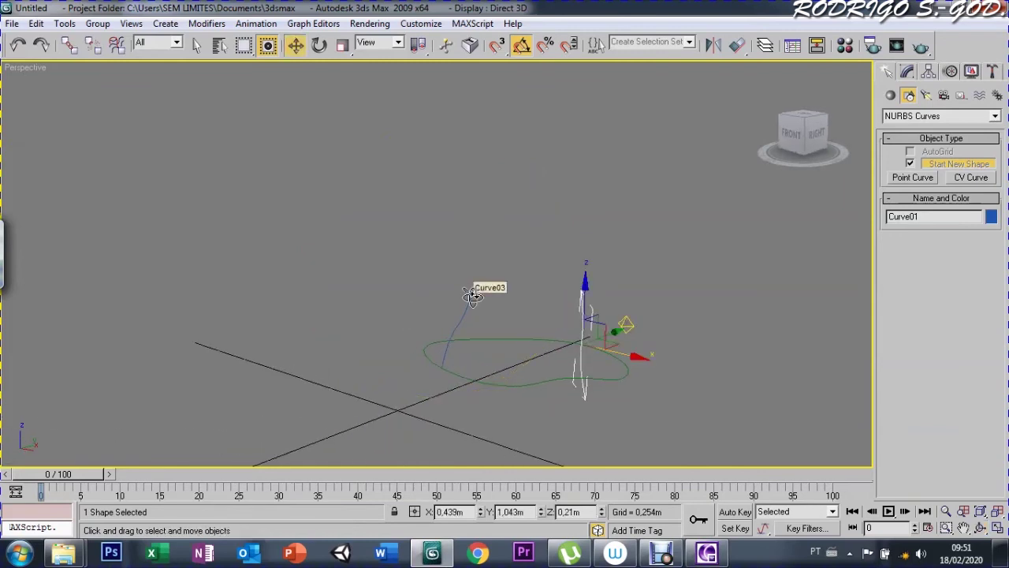
{"action": "left_click", "coordinate": [908, 72]}
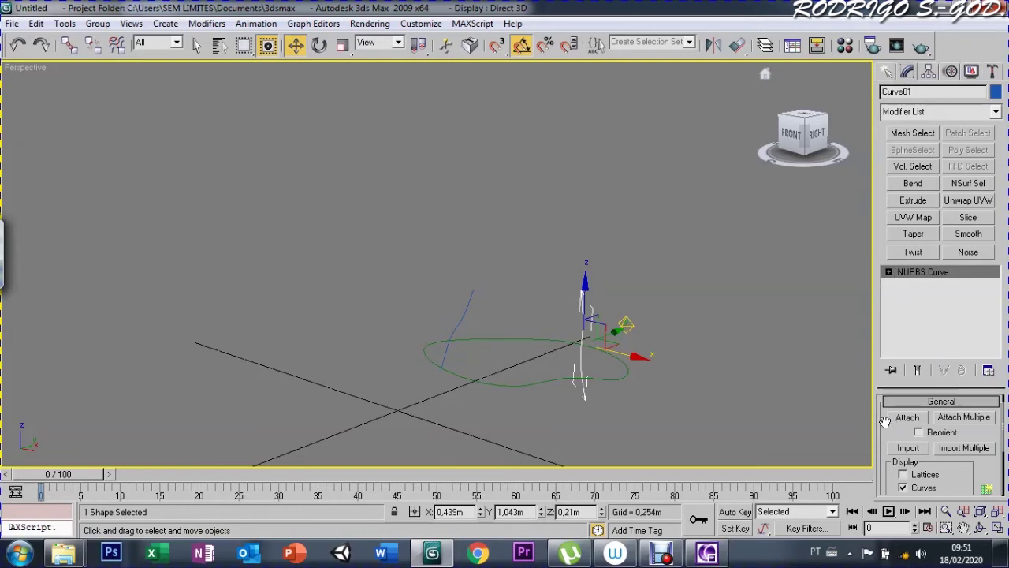
With the NURBS Creation Toolbox open, select green base curve Curve02 and start a 2-Rail Sweep
{"action": "left_click", "coordinate": [986, 489]}
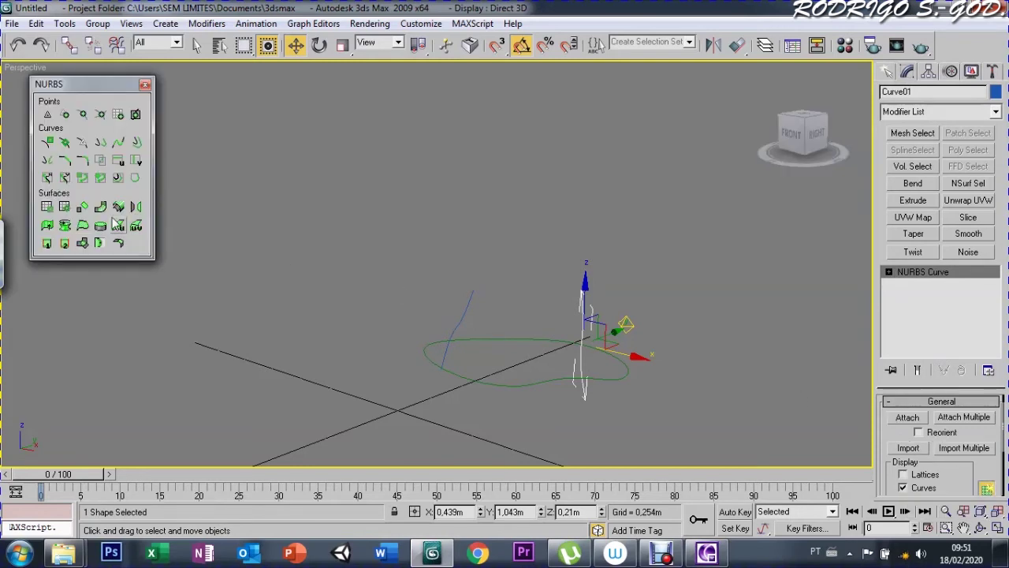
{"action": "left_click", "coordinate": [65, 245]}
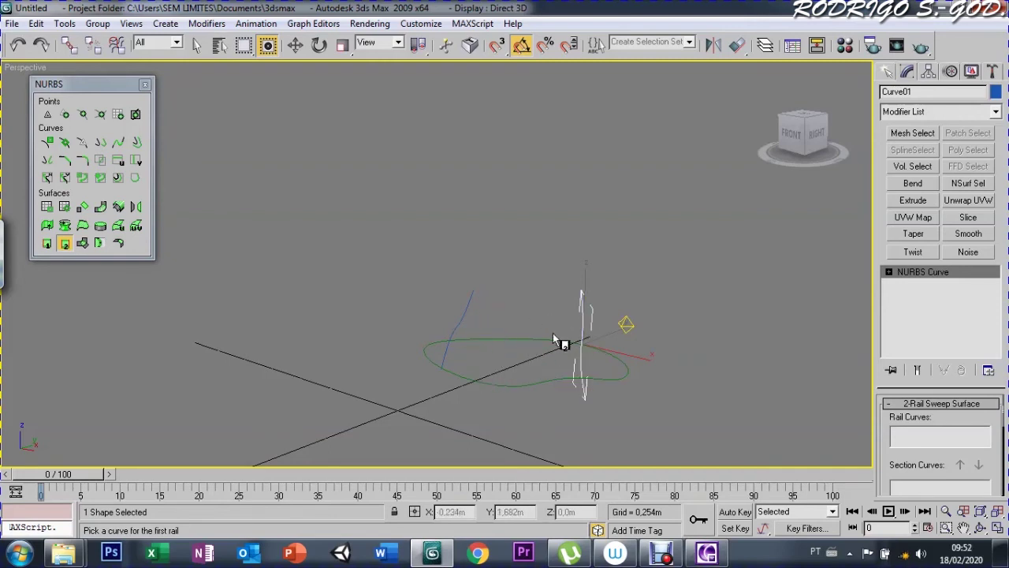
{"action": "left_click", "coordinate": [888, 72]}
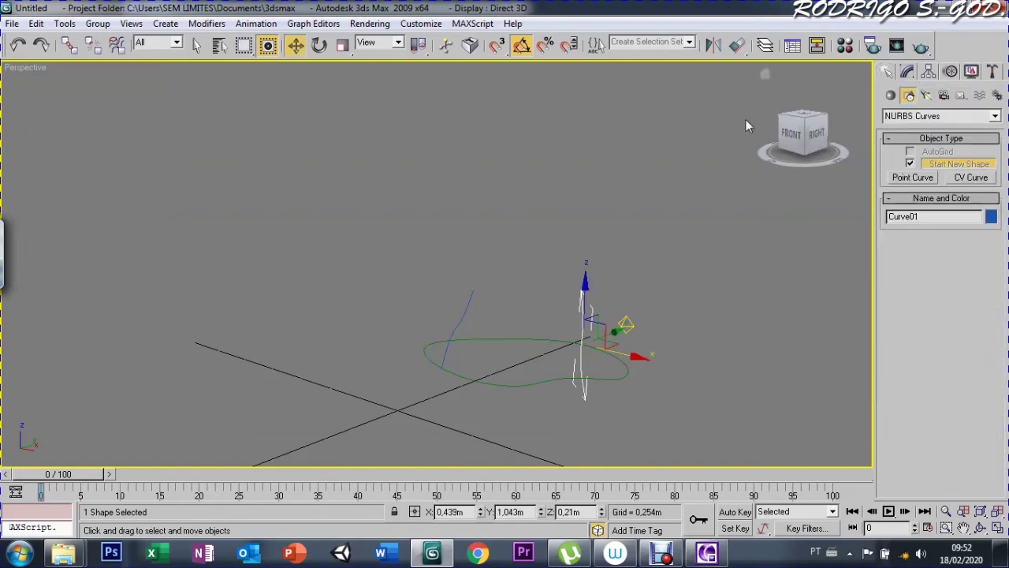
{"action": "left_click", "coordinate": [521, 385]}
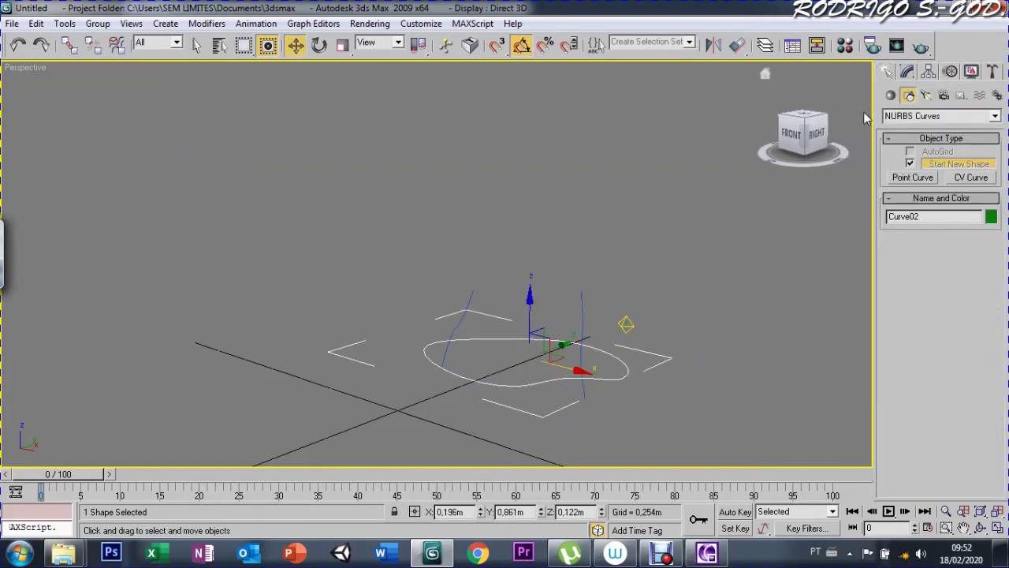
{"action": "left_click", "coordinate": [907, 72]}
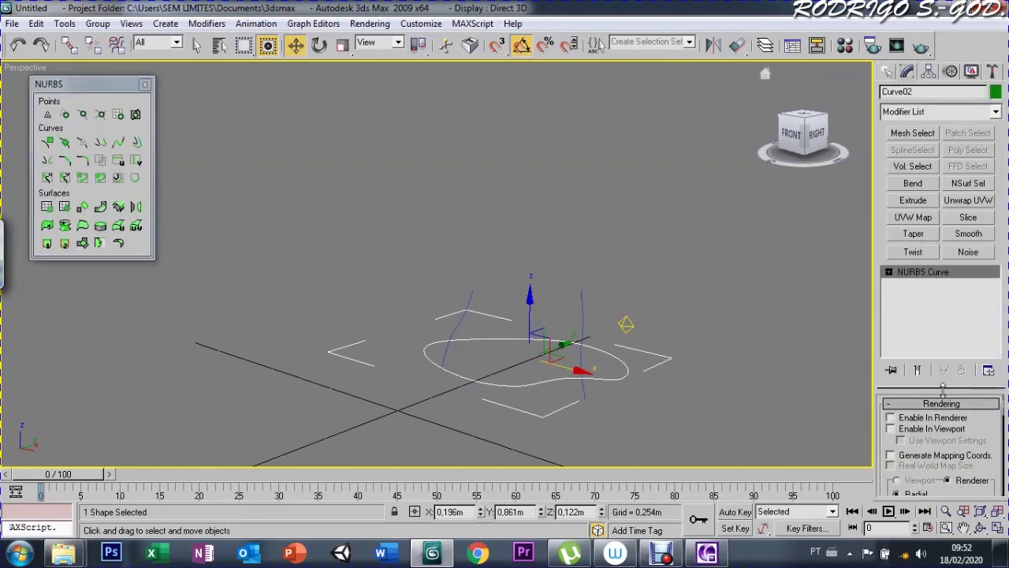
{"action": "left_click", "coordinate": [65, 244]}
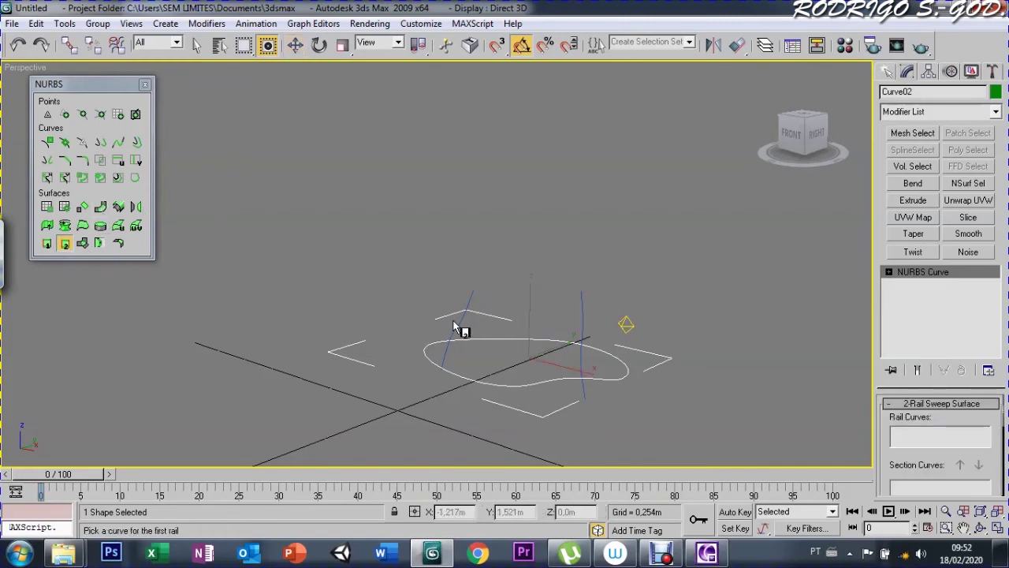
Pick both point curves as rails and the closed curve as section, producing a tent-like sweep surface
{"action": "left_click", "coordinate": [448, 343]}
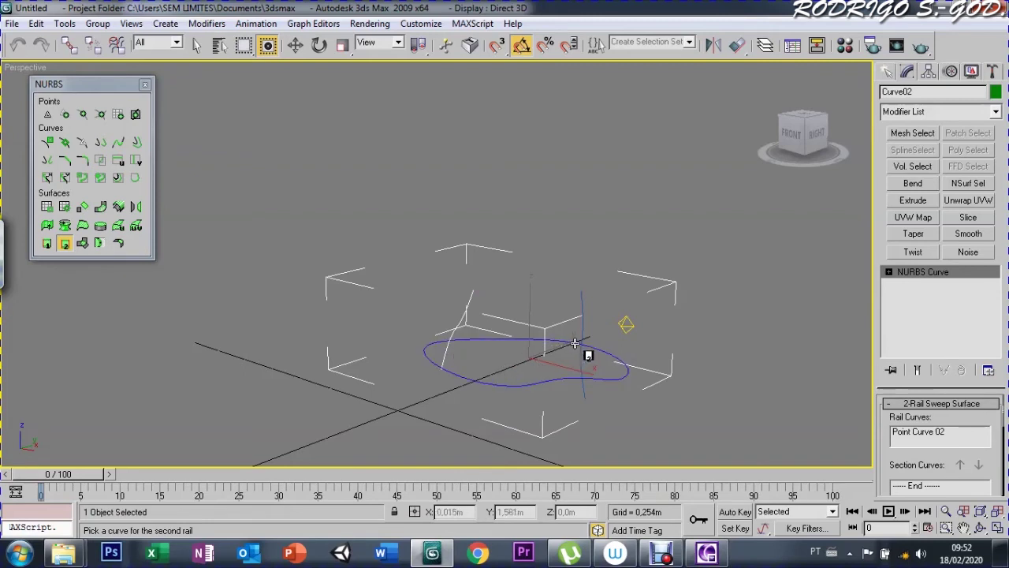
{"action": "left_click", "coordinate": [584, 319]}
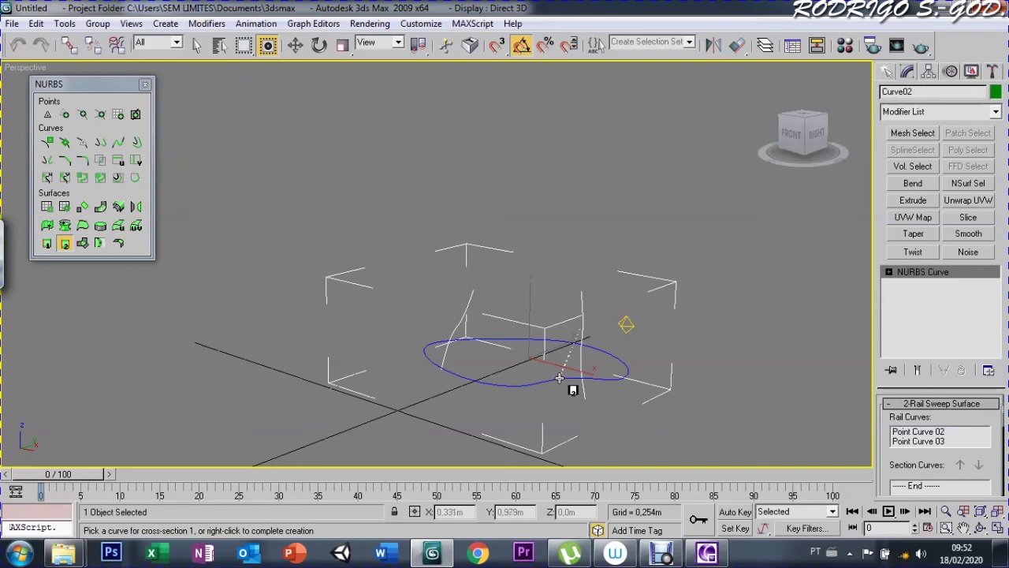
{"action": "left_click", "coordinate": [558, 385]}
{"action": "right_click", "coordinate": [562, 137]}
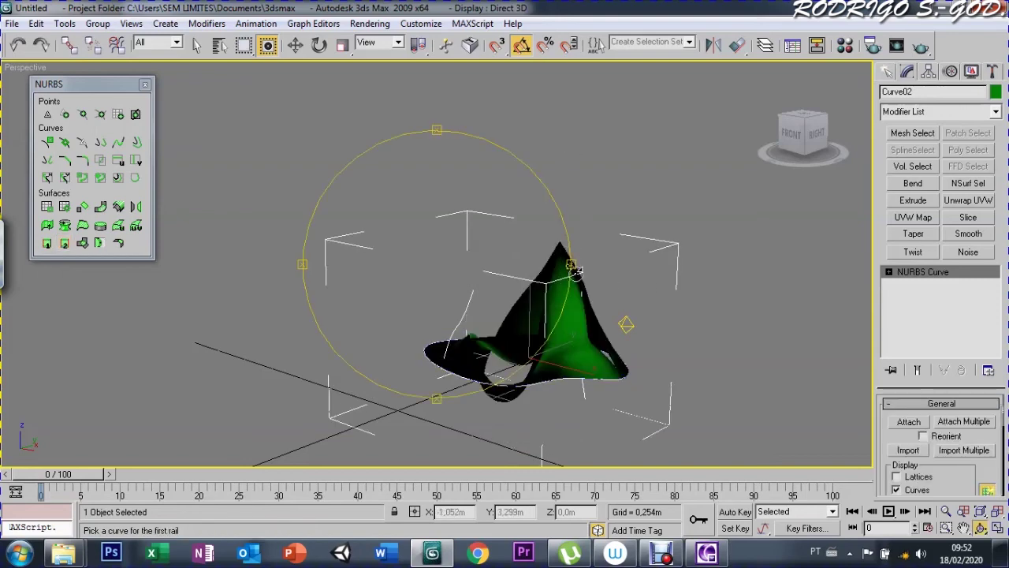
{"action": "mouse_move", "coordinate": [523, 266]}
{"action": "middle_mouse_down", "text": "alt"}
{"action": "mouse_move", "coordinate": [533, 283]}
{"action": "mouse_move", "coordinate": [618, 293]}
{"action": "mouse_move", "coordinate": [581, 309]}
{"action": "middle_mouse_up", "text": "alt"}
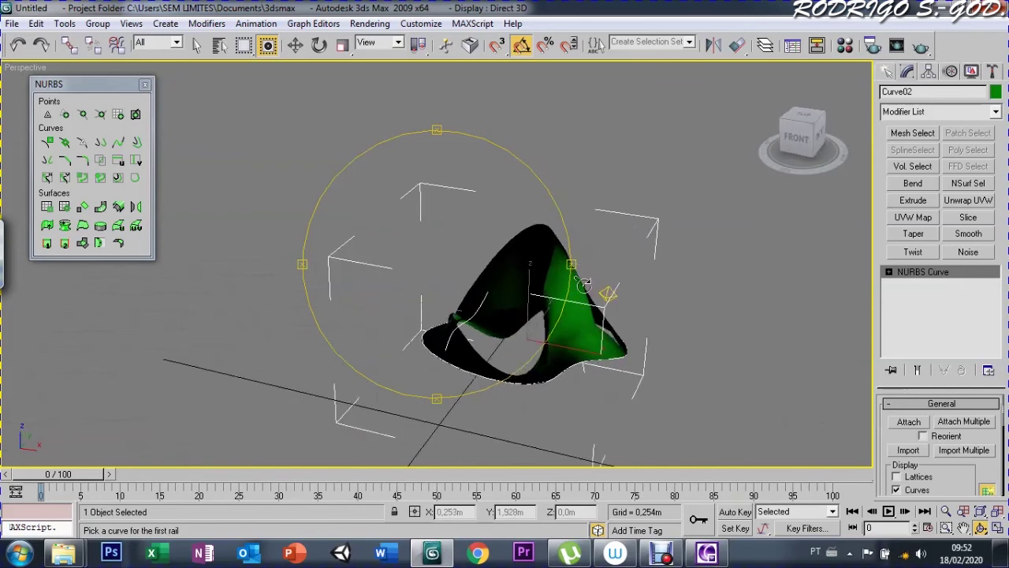
{"action": "key", "text": "w"}
{"action": "left_click", "coordinate": [889, 272]}
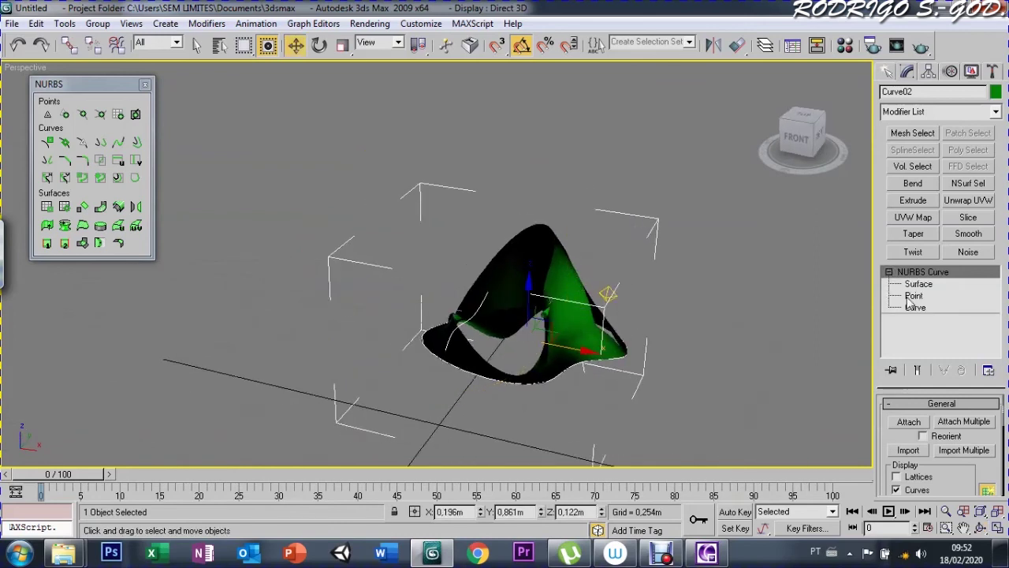
At Point level, raise Point 11 to about 0.855m so the sweep swells taller
{"action": "left_click", "coordinate": [915, 295]}
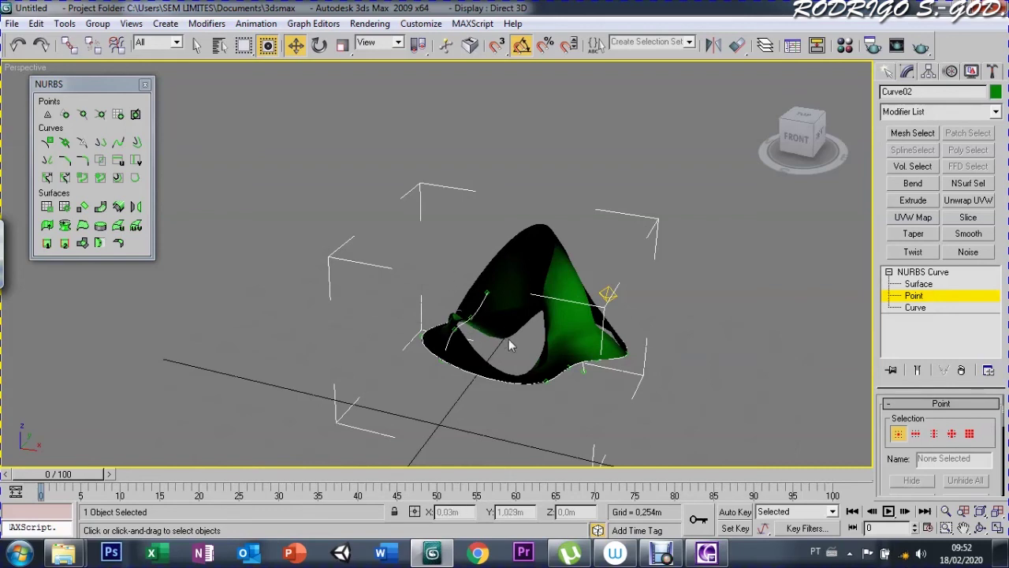
{"action": "left_click", "coordinate": [486, 292]}
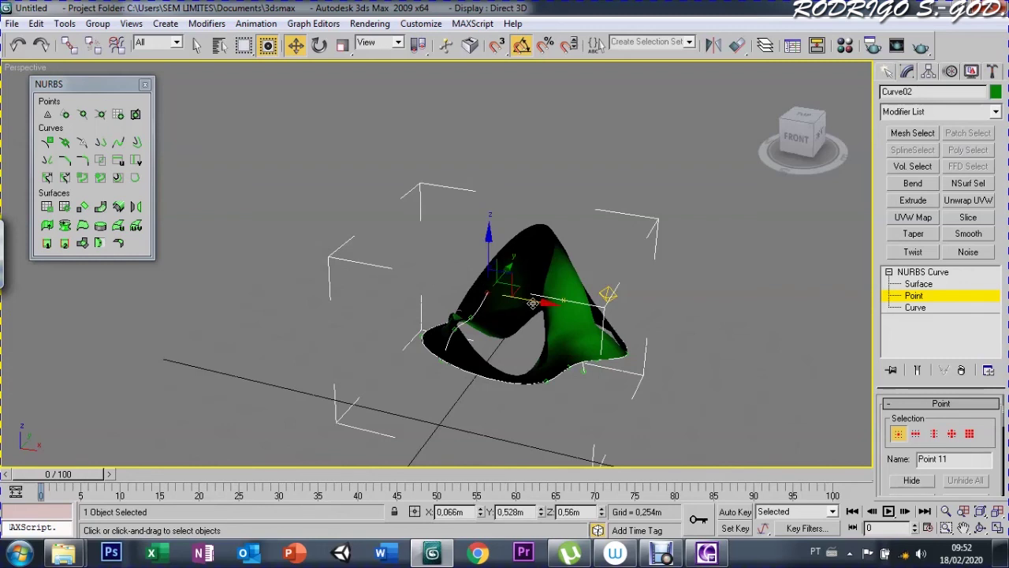
{"action": "mouse_move", "coordinate": [489, 302]}
{"action": "left_mouse_down"}
{"action": "mouse_move", "coordinate": [432, 270]}
{"action": "mouse_move", "coordinate": [451, 215]}
{"action": "mouse_move", "coordinate": [414, 258]}
{"action": "left_mouse_up"}
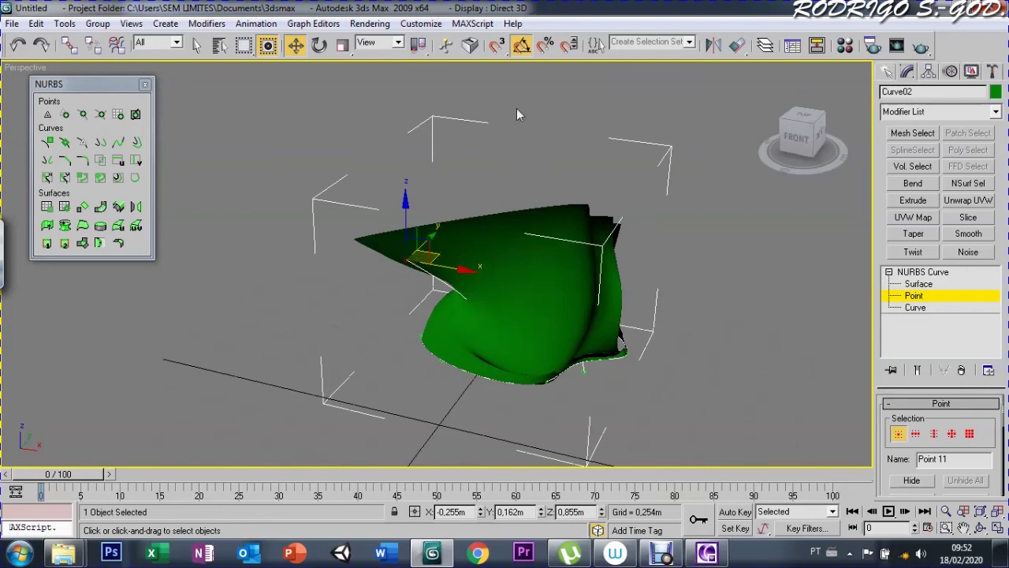
{"action": "key", "text": "ctrl+r"}
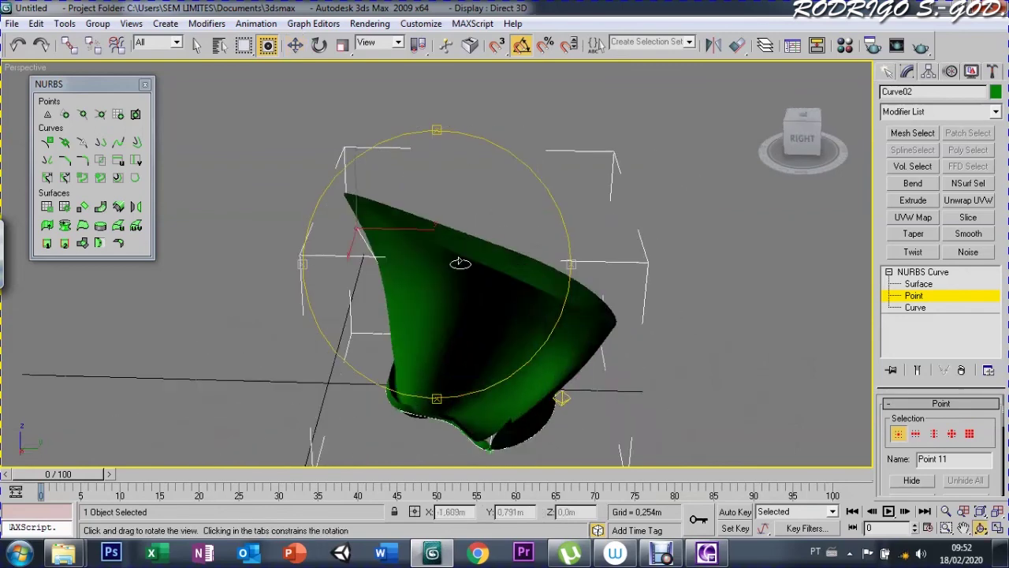